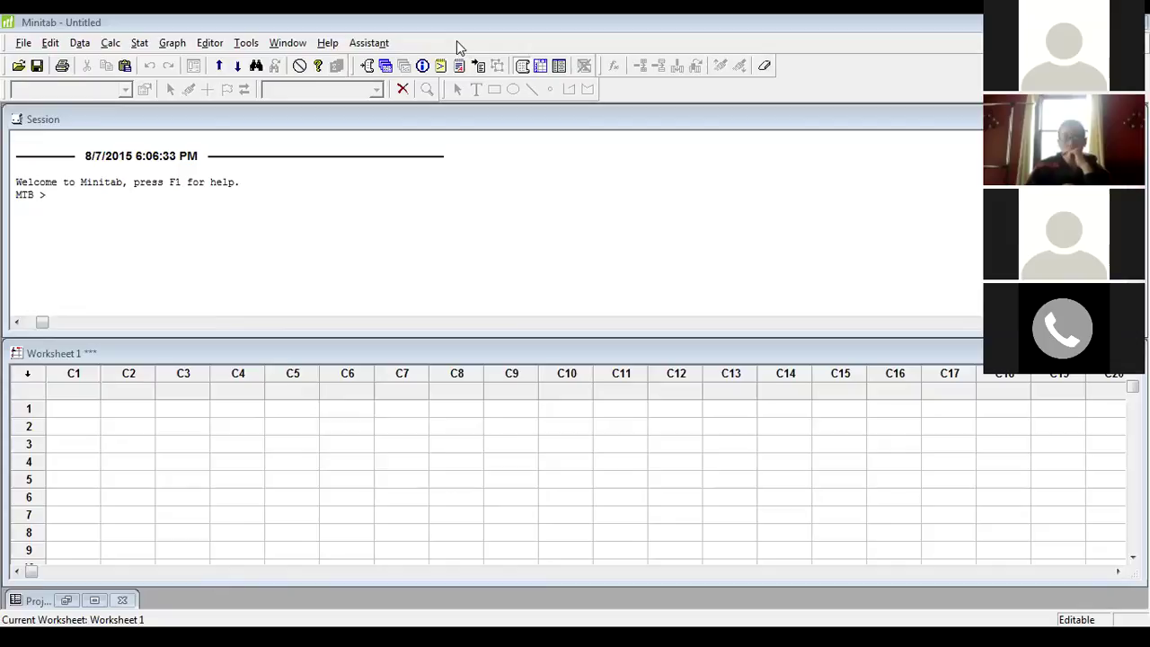
pyautogui.click(692, 196)
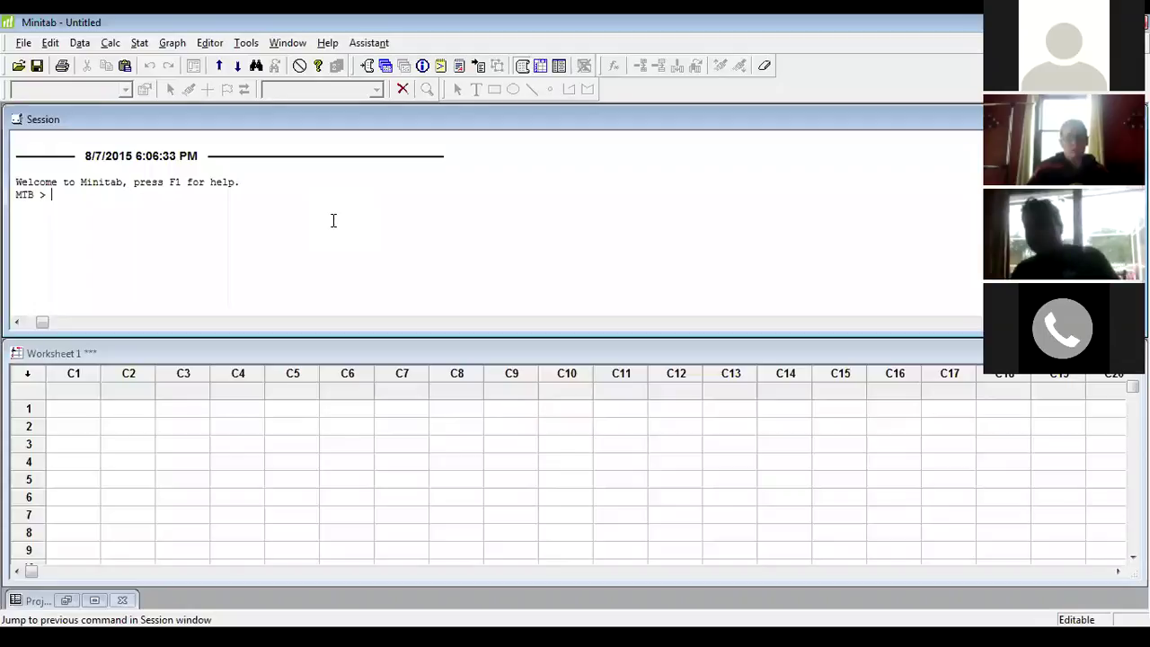
pyautogui.click(328, 43)
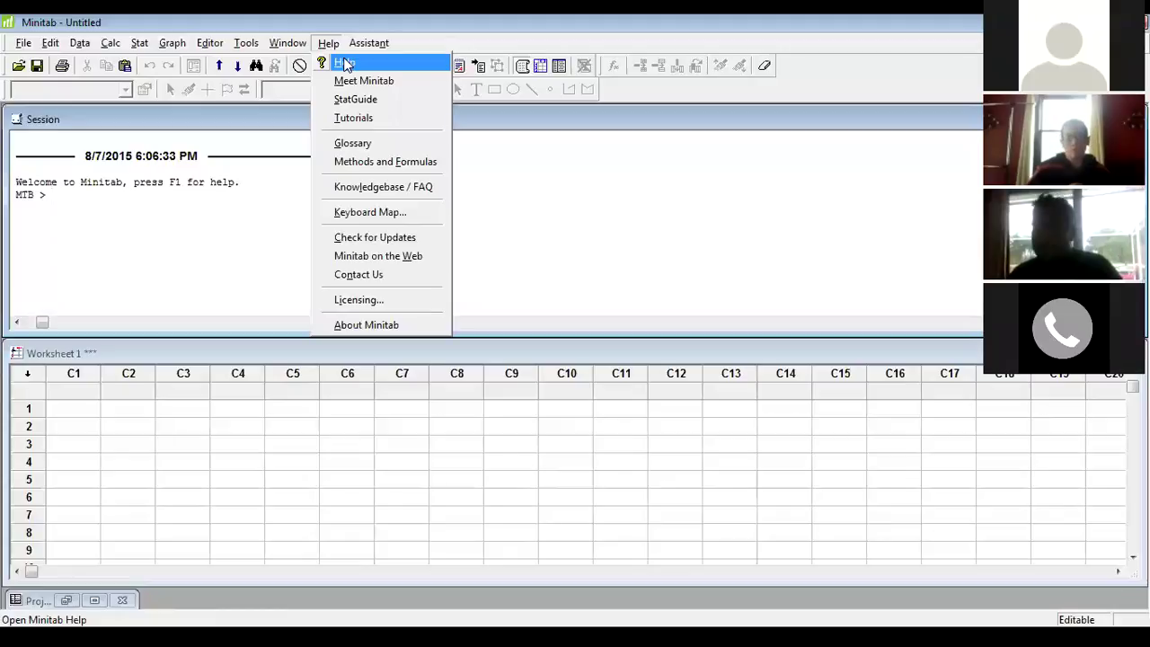
pyautogui.click(345, 65)
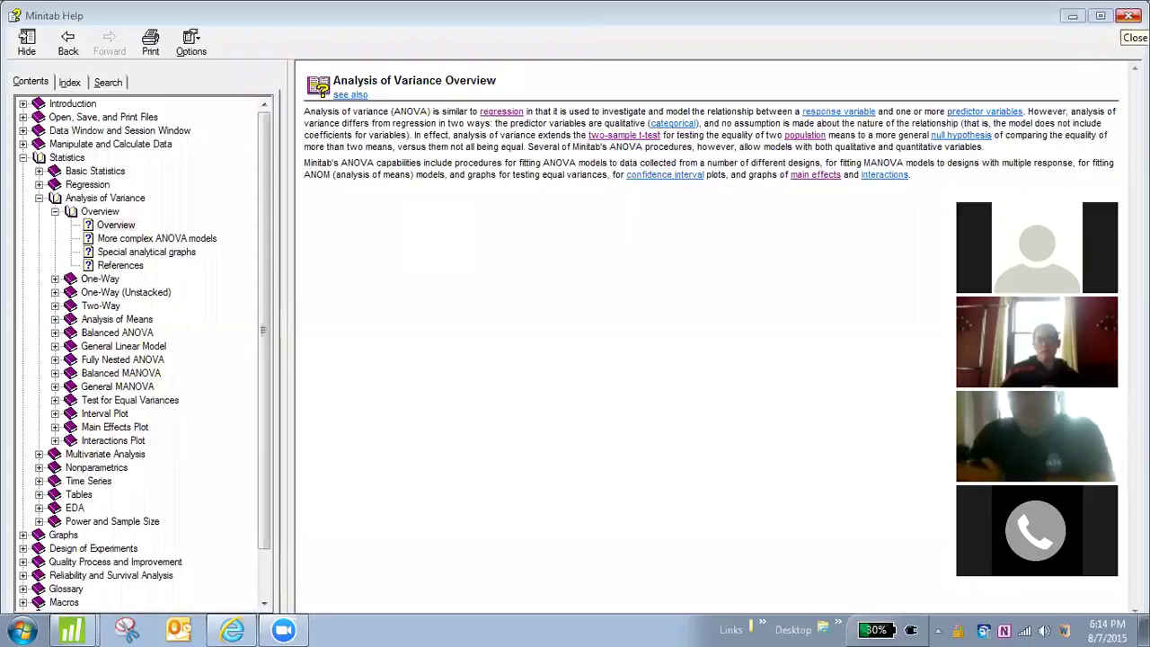
pyautogui.click(1127, 15)
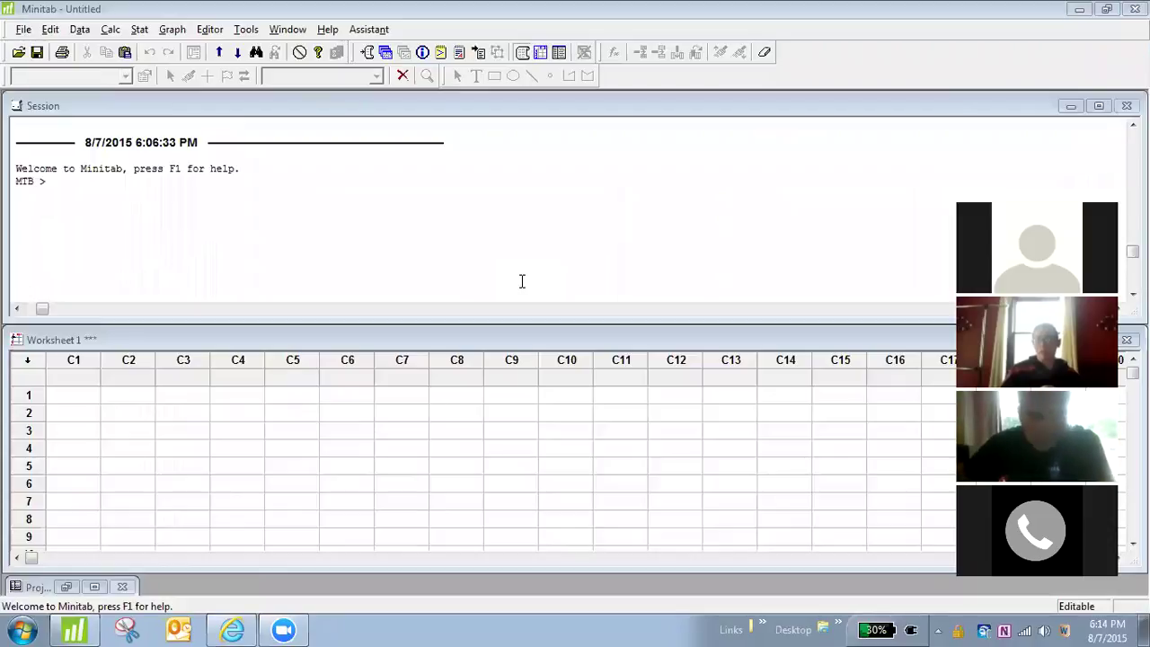
# - Open Minitab Help and display the Analysis of Variance overview topic within the Statistics contents
pyautogui.click(328, 30)
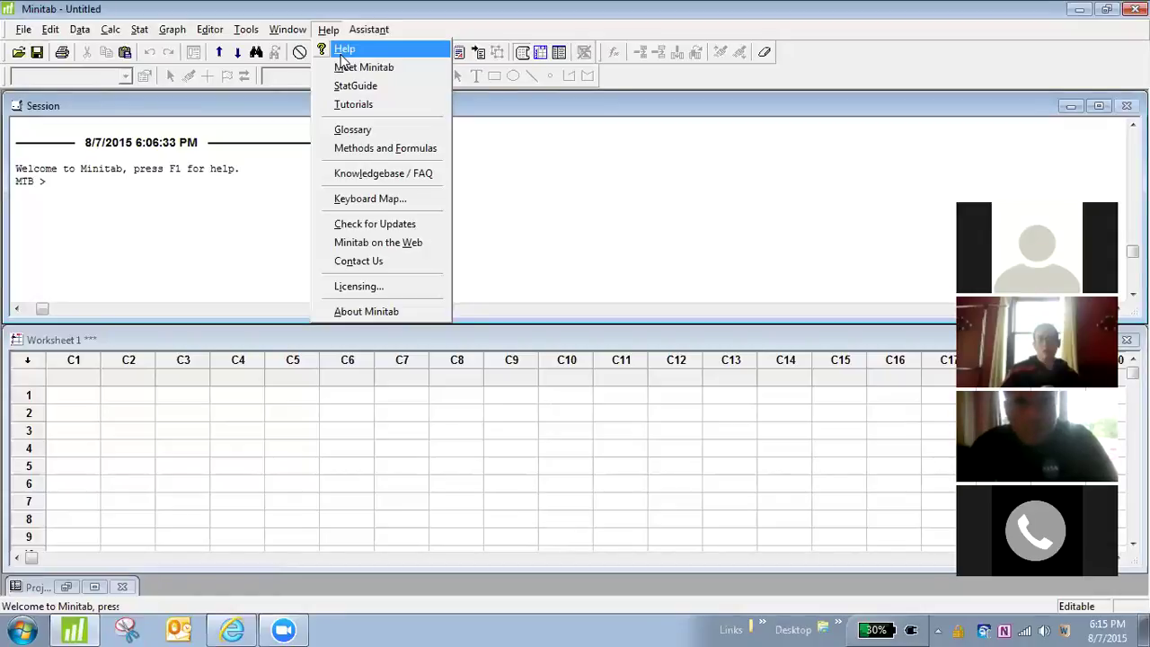
pyautogui.click(344, 52)
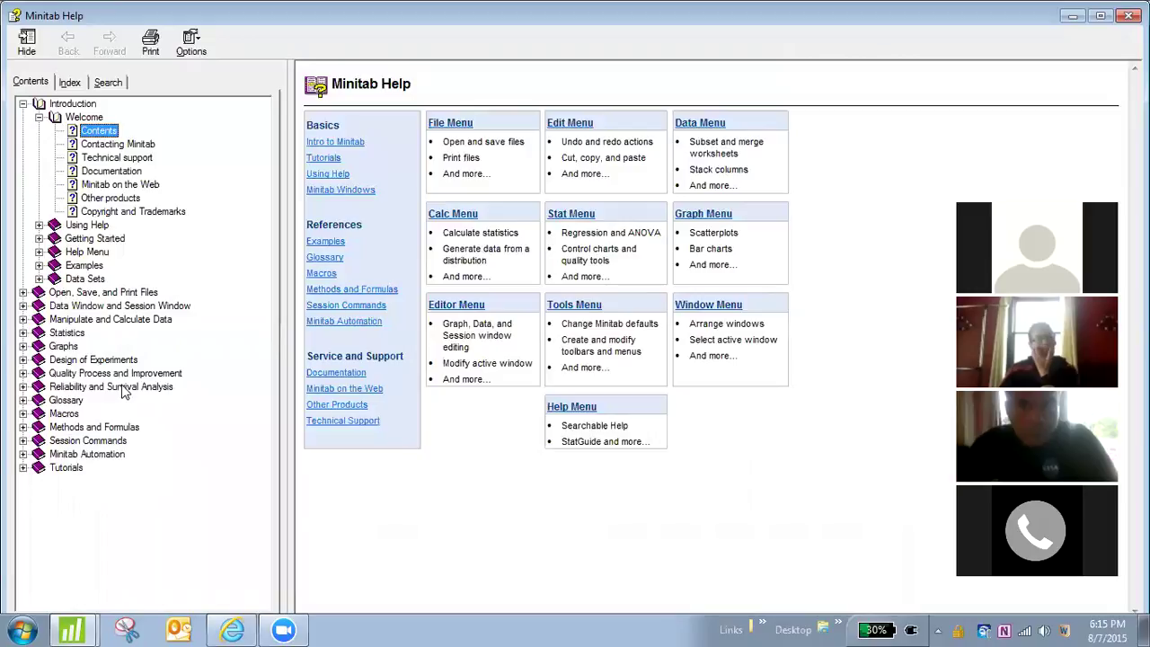
pyautogui.click(22, 104)
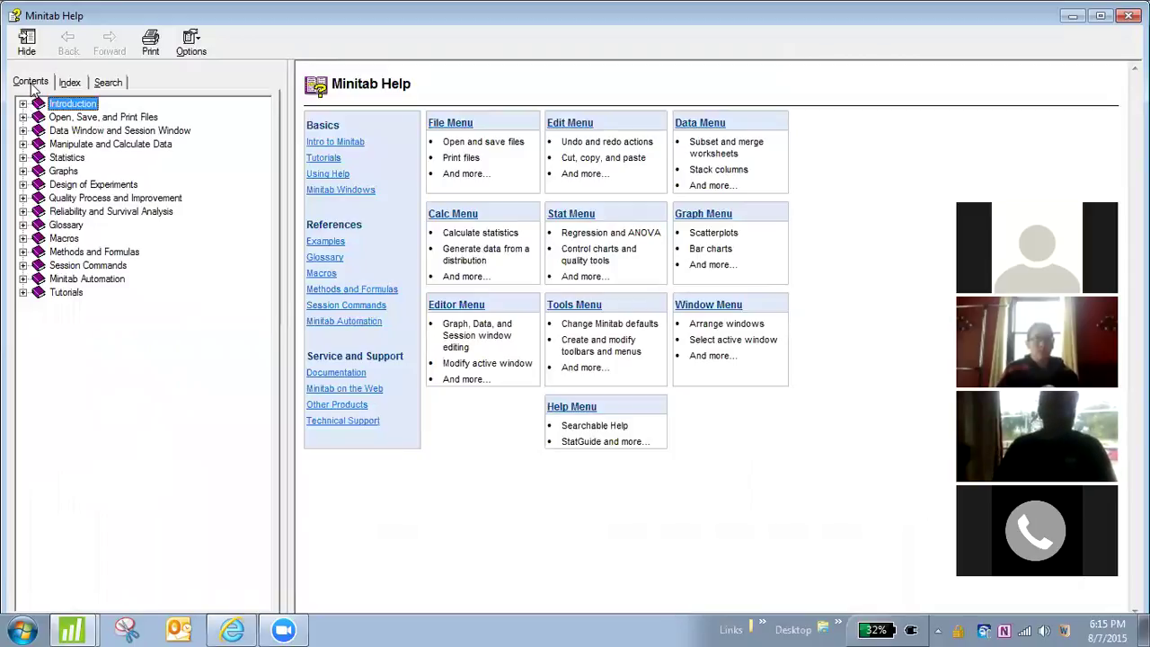
pyautogui.click(22, 158)
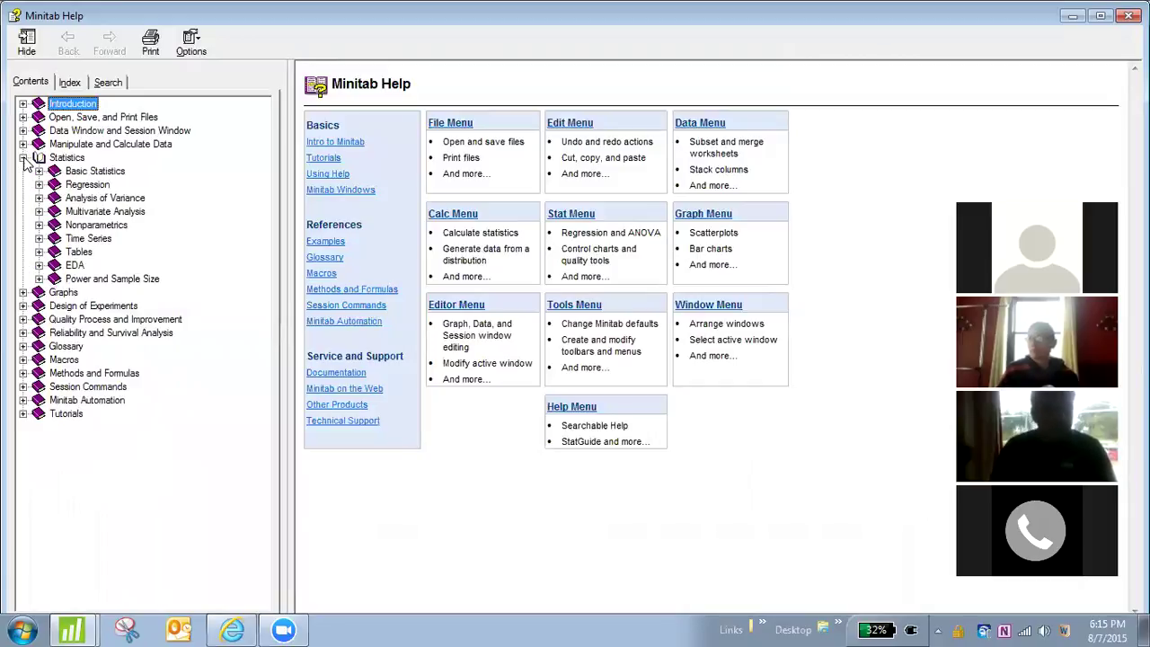
pyautogui.click(39, 198)
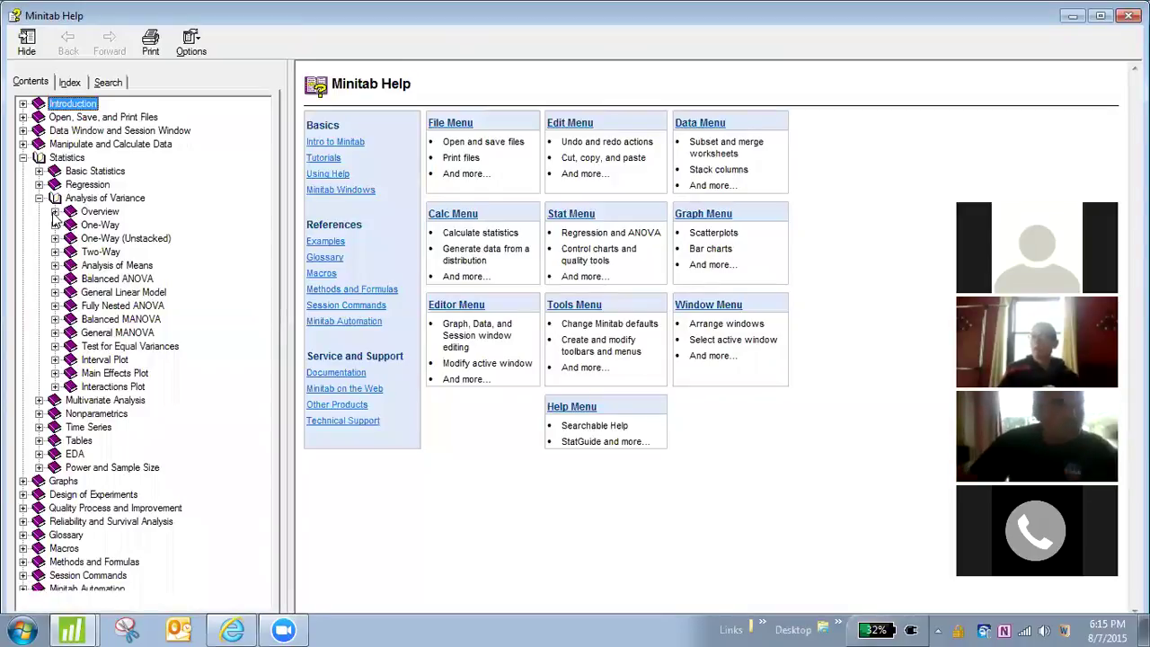
pyautogui.click(55, 212)
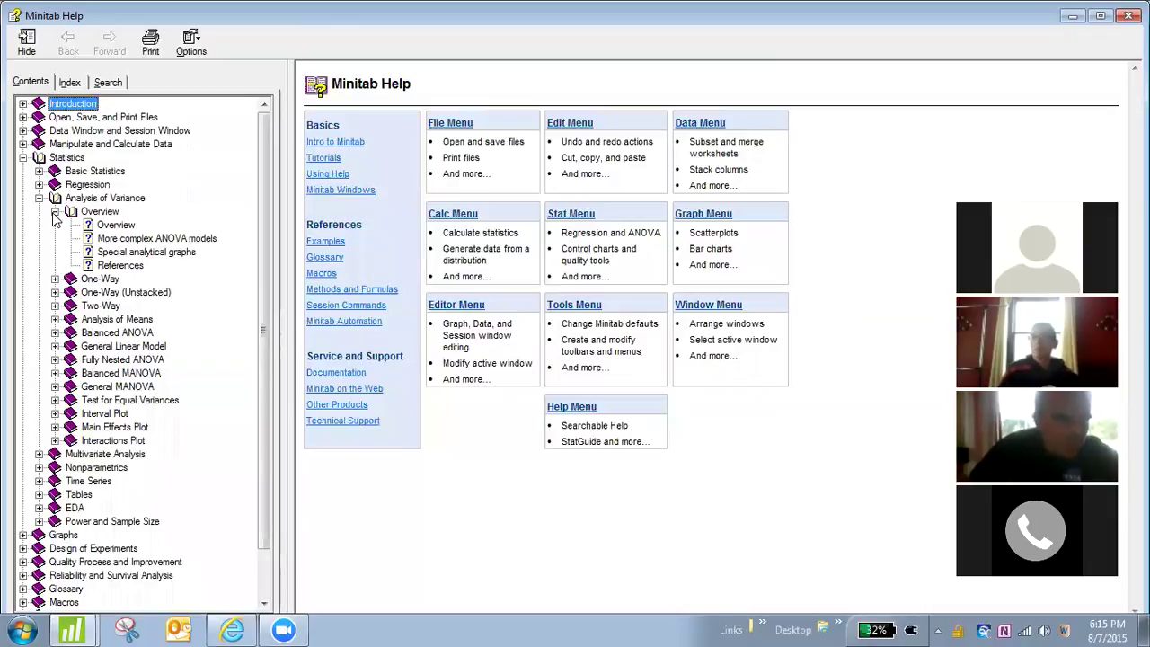
pyautogui.click(130, 226)
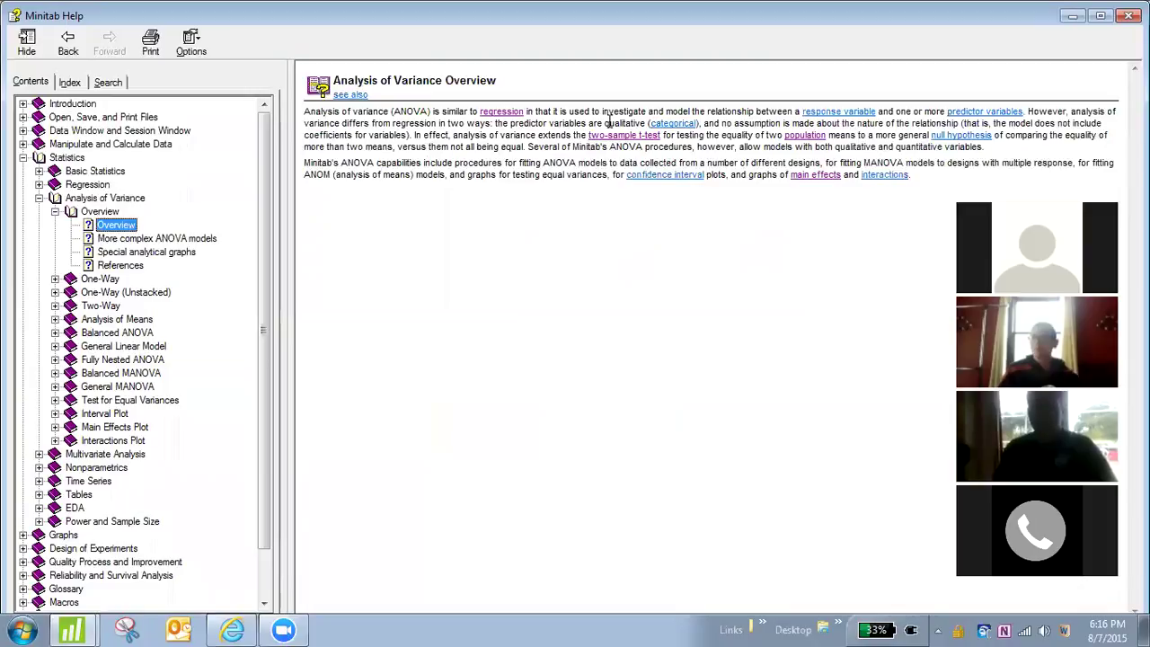
# - Read the linked definitions of response variable and predictor variables in the Analysis of Variance overview, closing each one after viewing
pyautogui.click(850, 112)
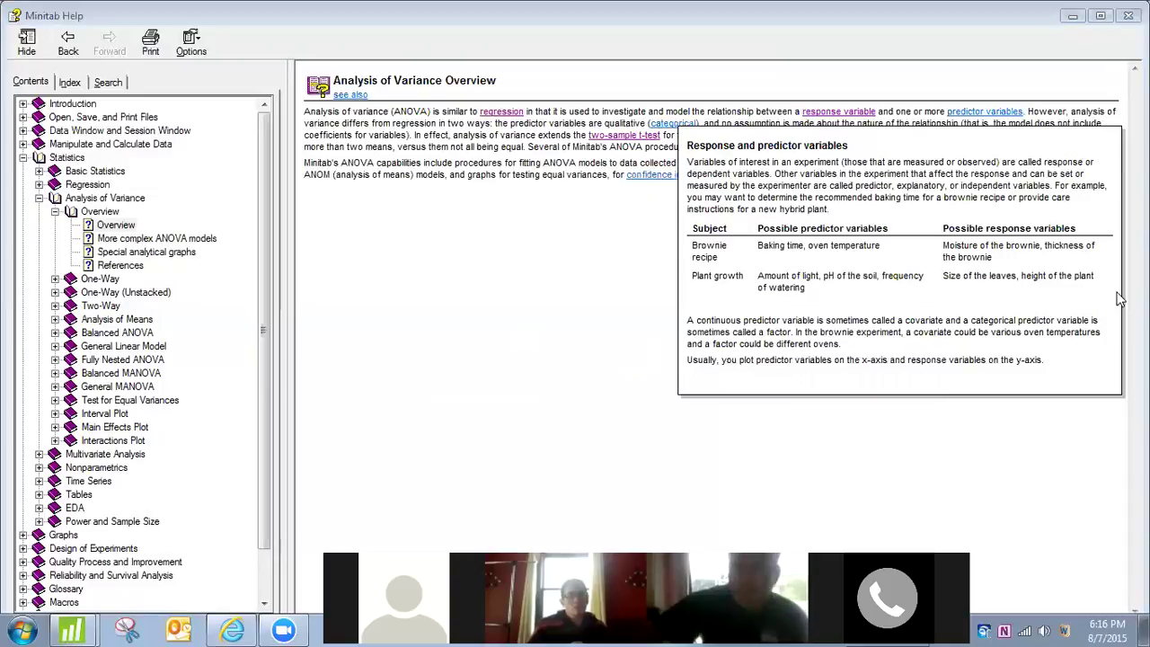
pyautogui.click(1120, 299)
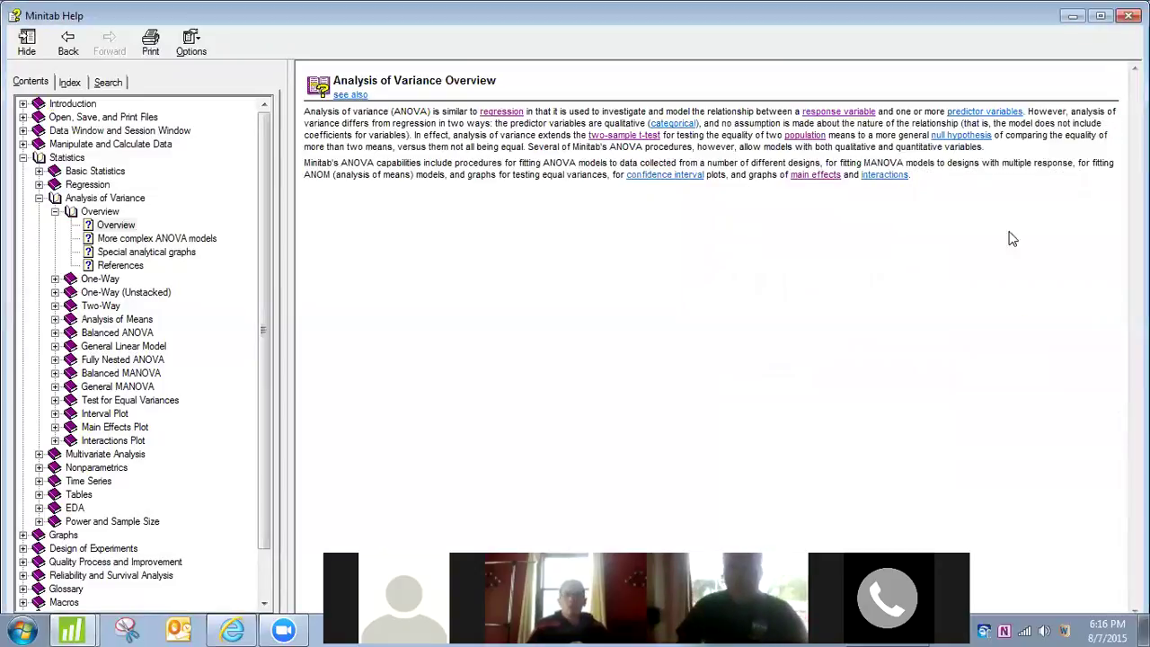
pyautogui.click(843, 113)
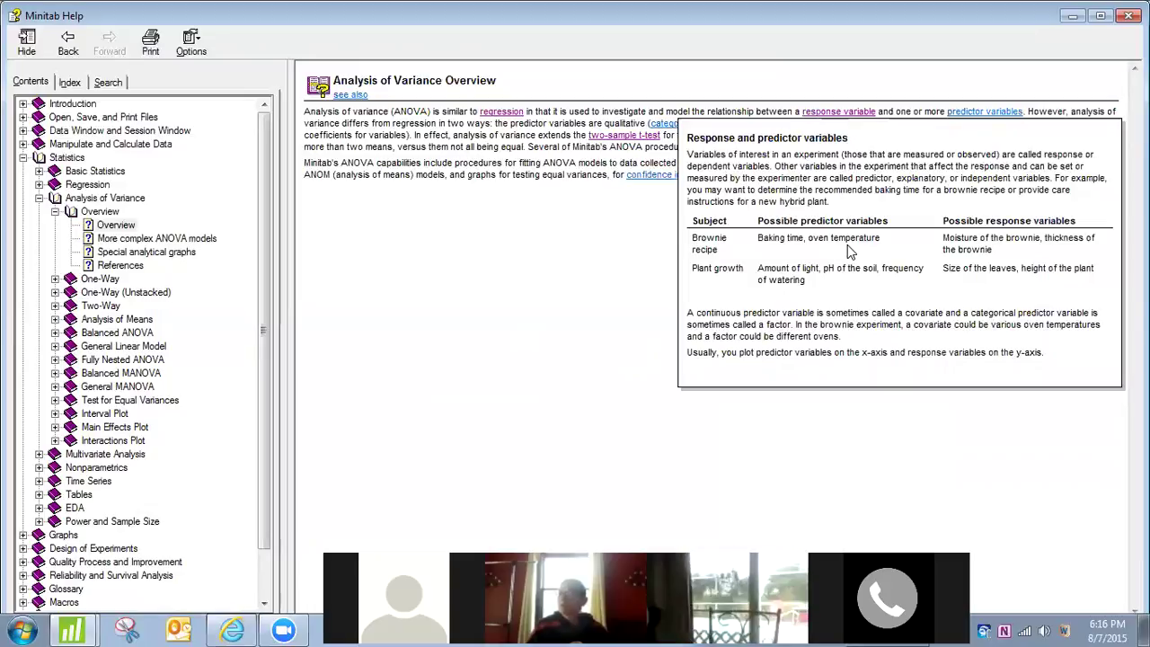
pyautogui.click(999, 119)
pyautogui.click(1000, 114)
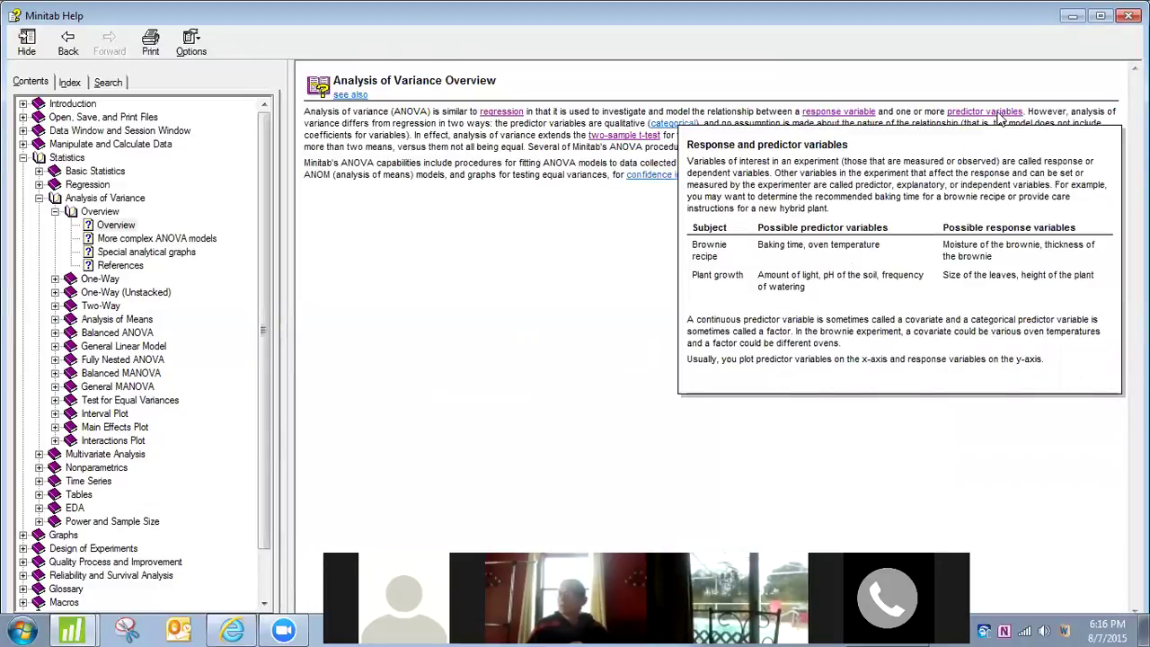
pyautogui.click(554, 230)
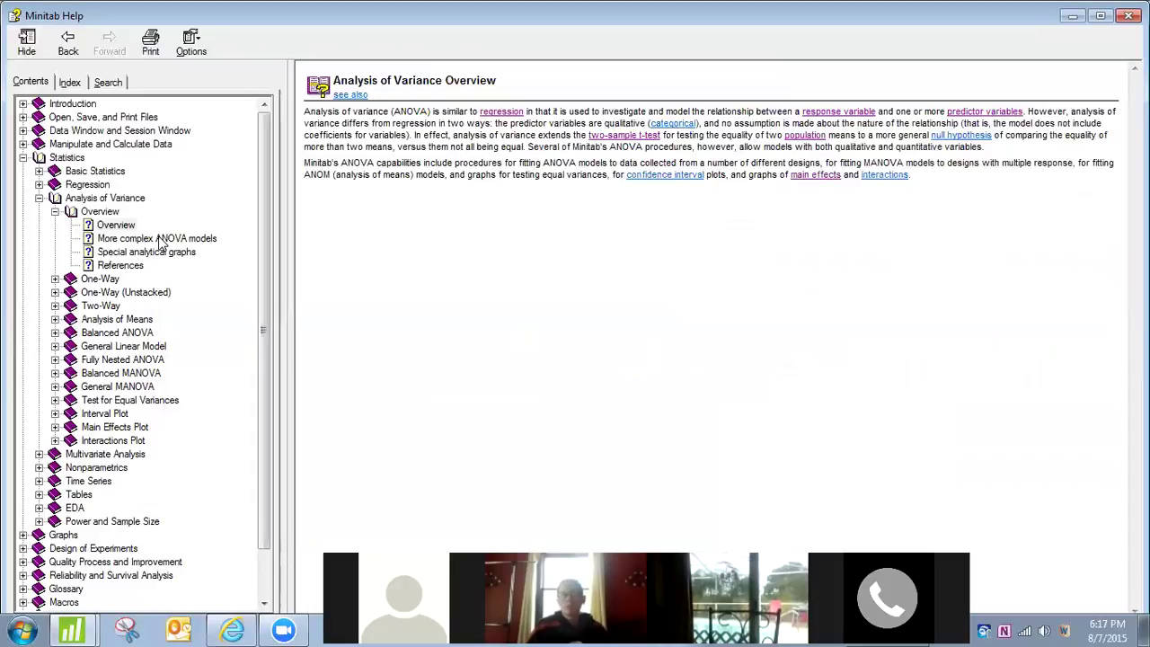
# - View the One-Way help topic on performing a one-way ANOVA and its worked example with multiple comparisons
pyautogui.click(55, 280)
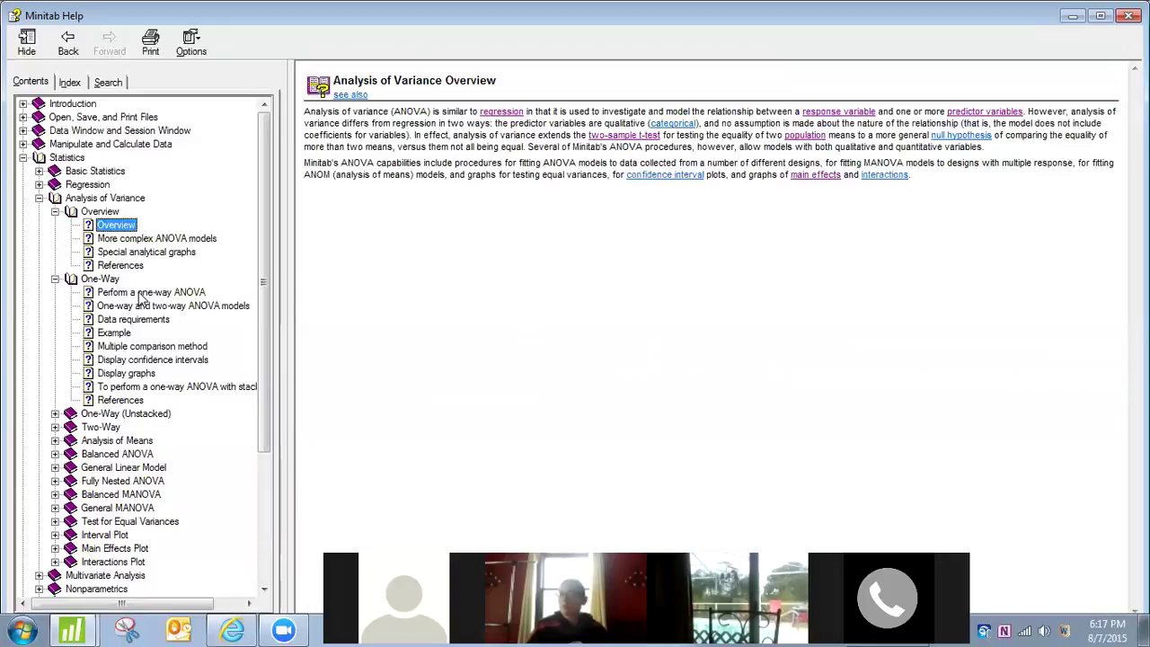
pyautogui.click(141, 293)
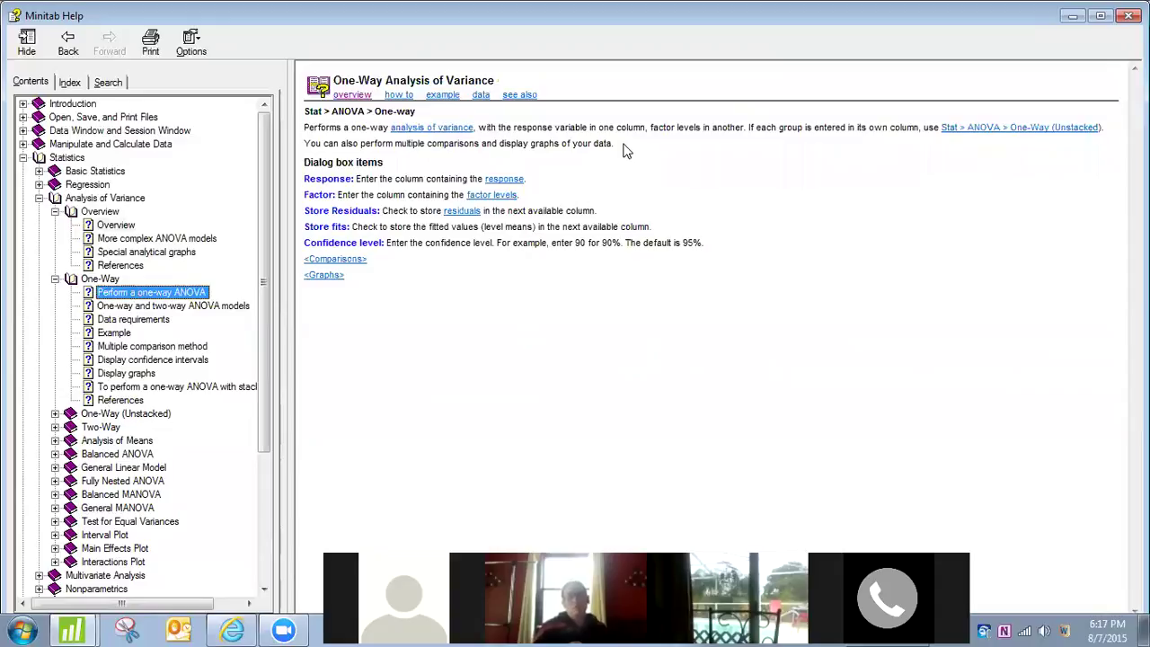
pyautogui.click(114, 333)
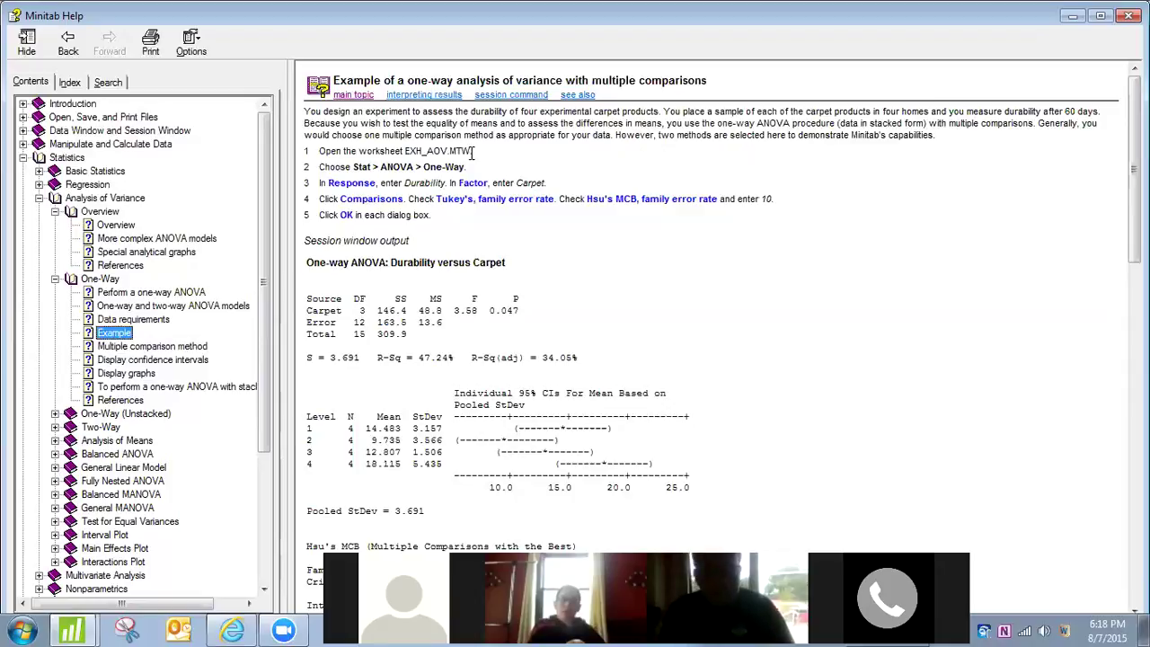
# - Copy the worksheet name EXH_AOV.MTW from the first instruction of the one-way ANOVA example
pyautogui.moveTo(474, 153); pyautogui.dragTo(413, 156)
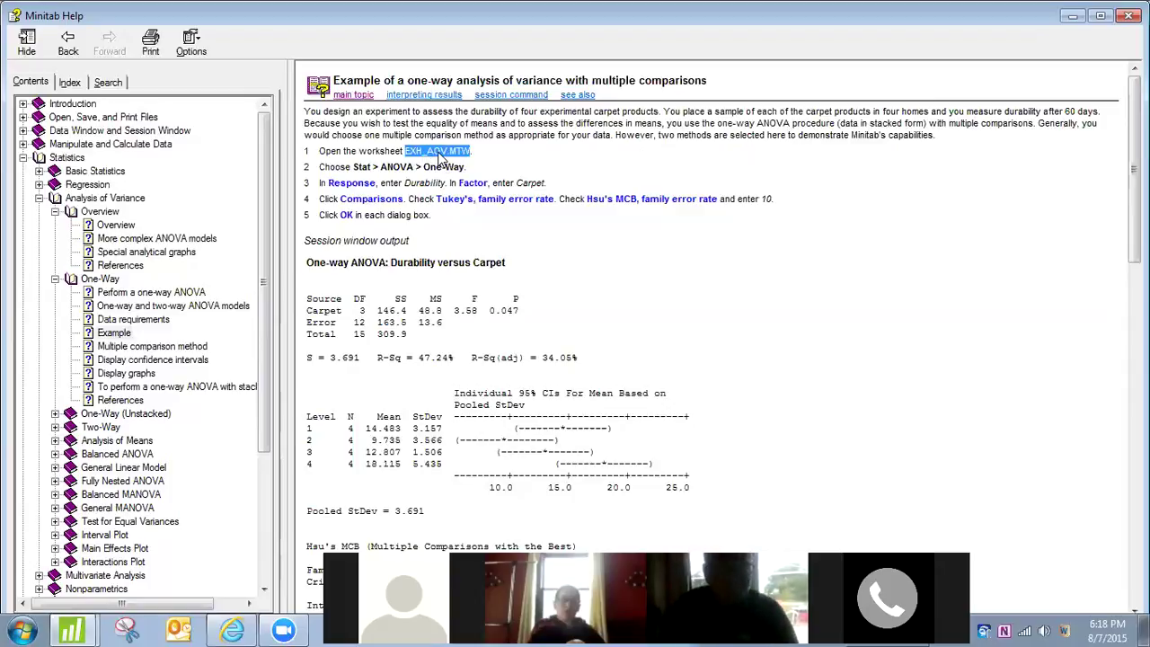
pyautogui.rightClick(440, 159)
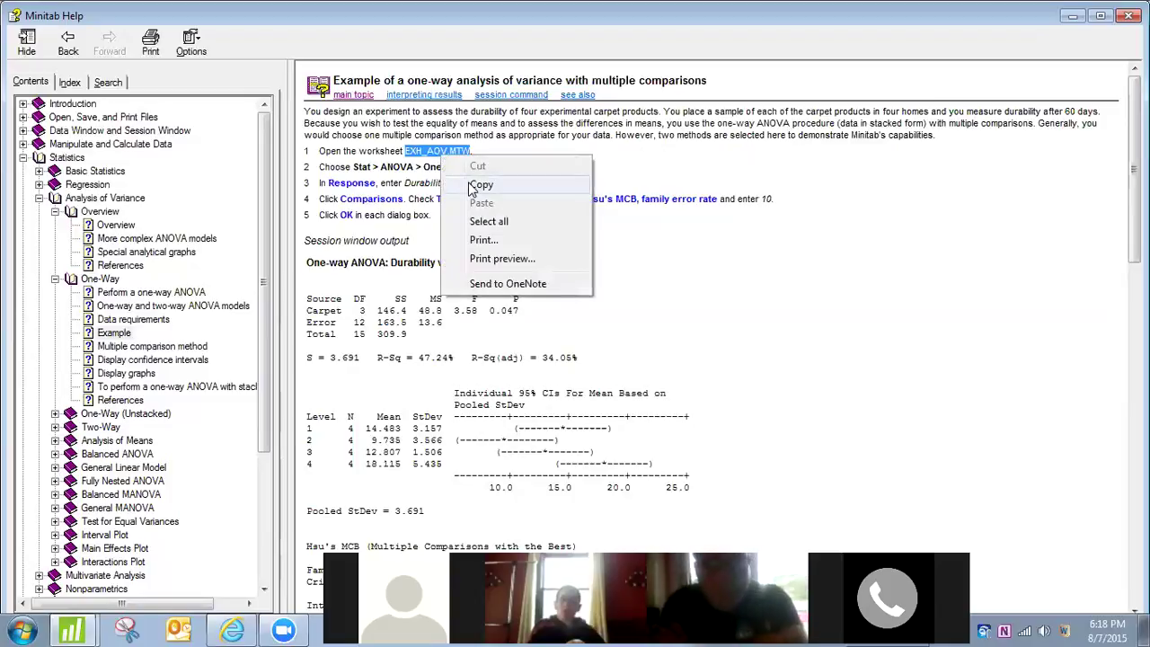
pyautogui.click(470, 183)
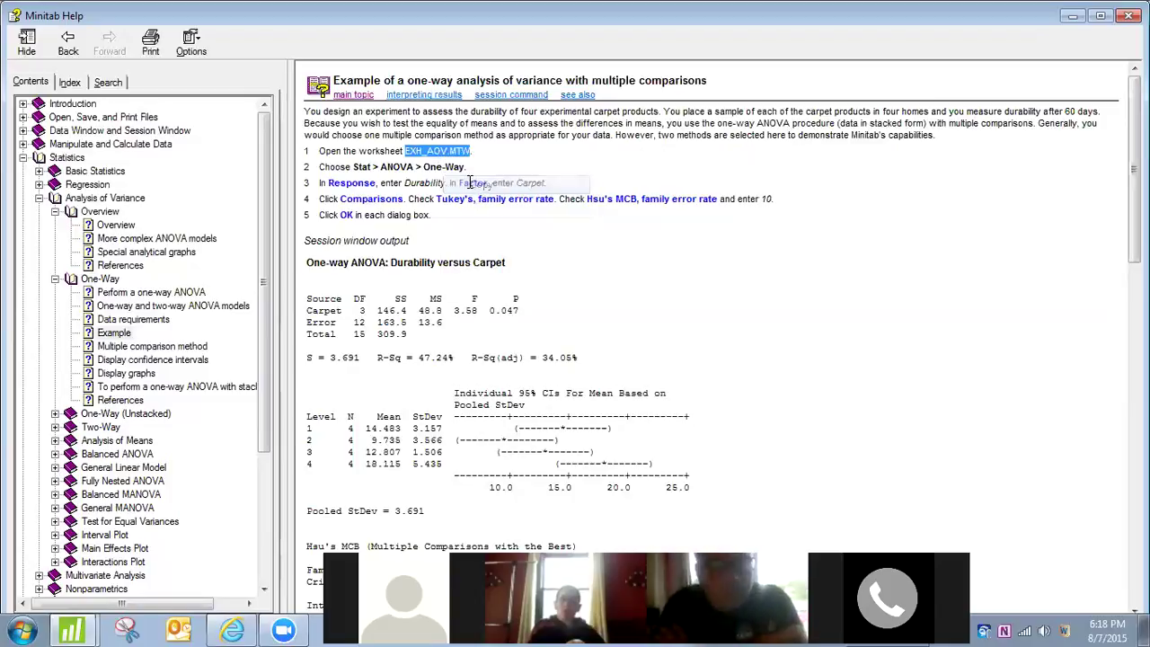
# - Minimize the Help window and open the worksheet EXH_AOV.MTW from the Minitab Sample Data folder
pyautogui.click(1070, 18)
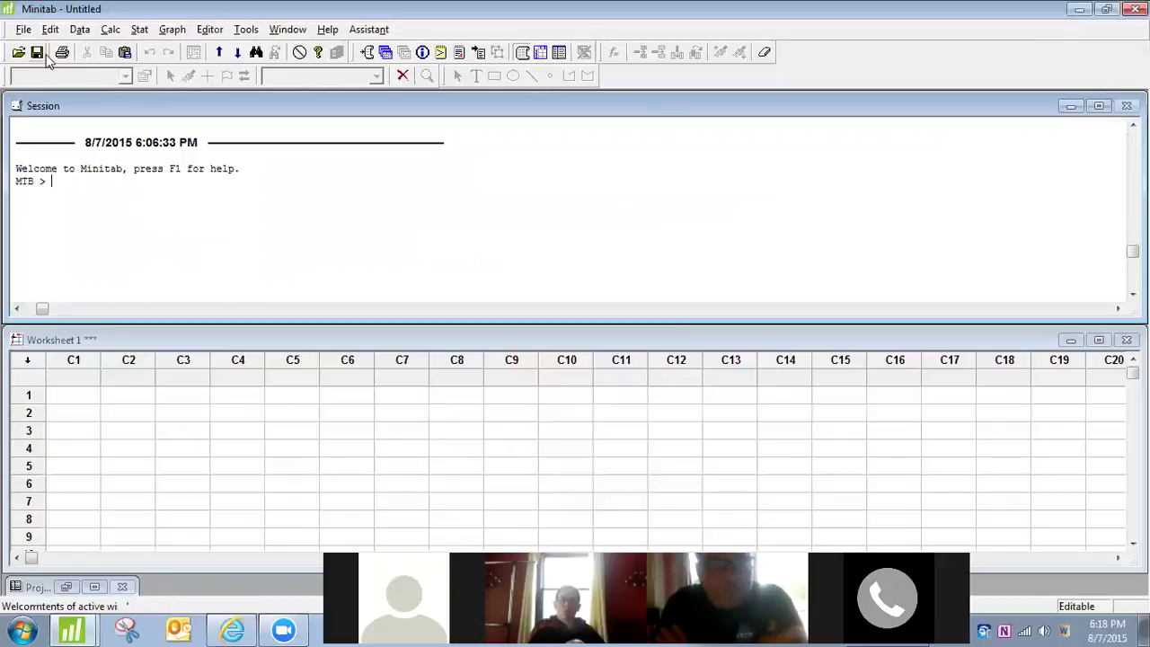
pyautogui.click(22, 32)
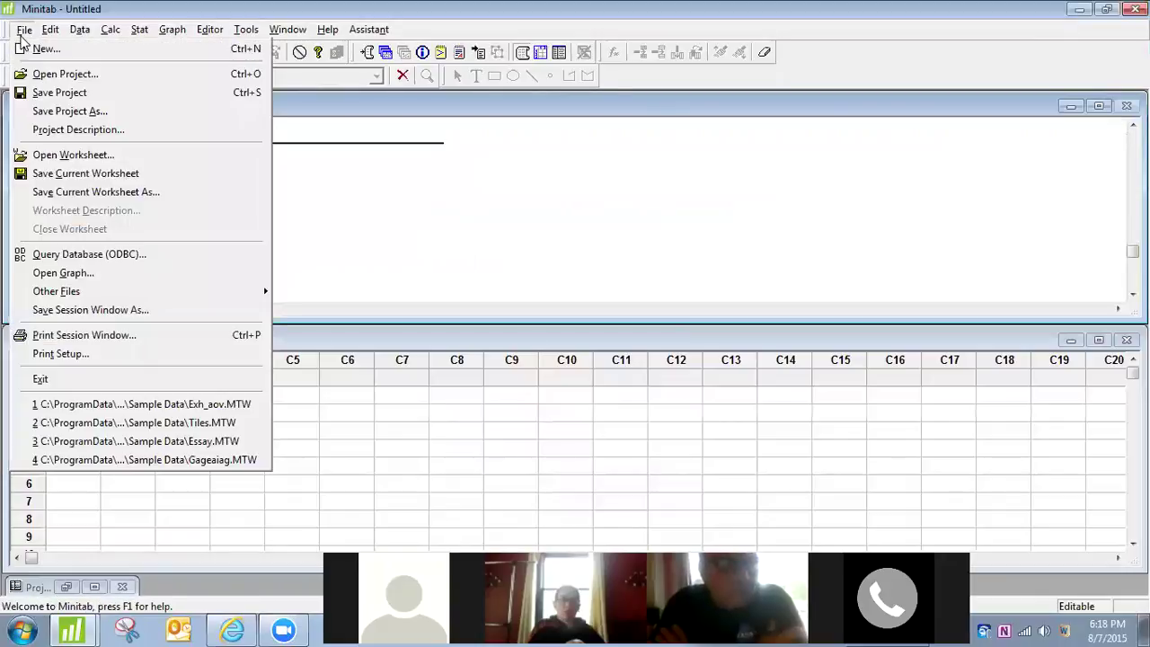
pyautogui.click(79, 152)
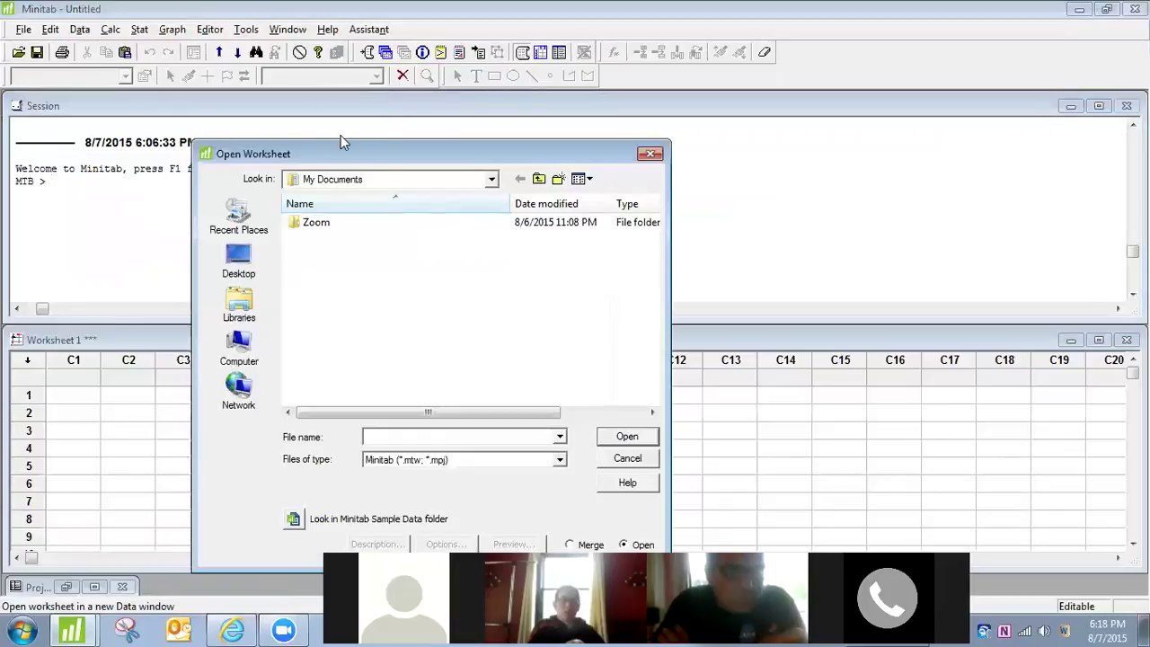
pyautogui.moveTo(385, 150); pyautogui.dragTo(470, 88)
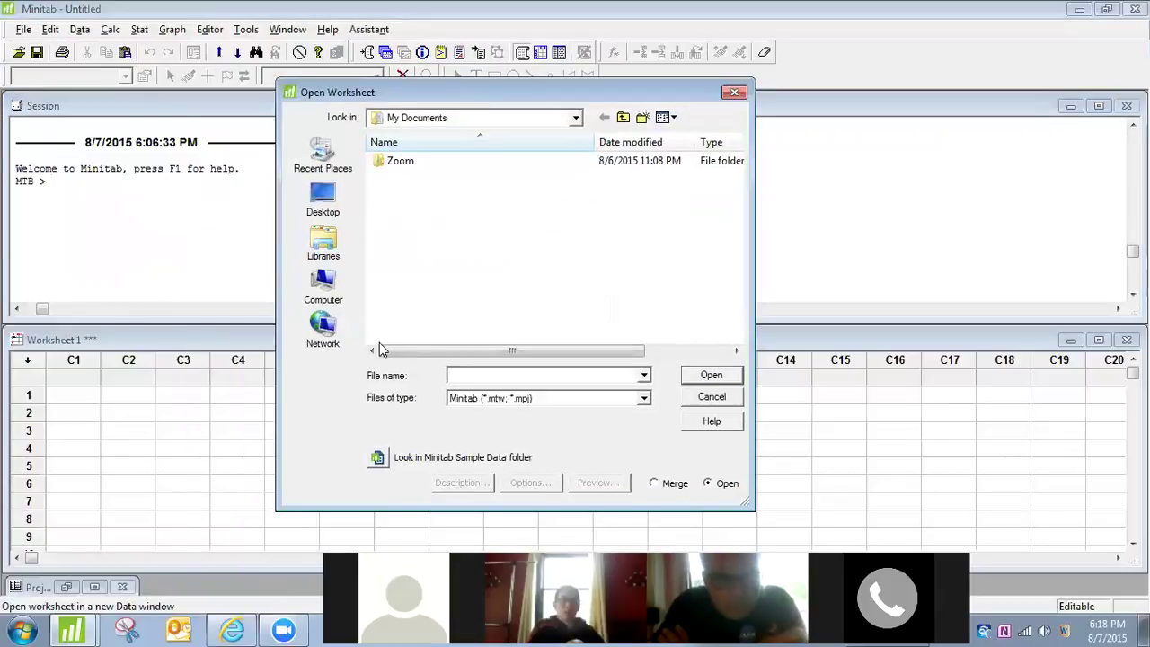
pyautogui.click(378, 458)
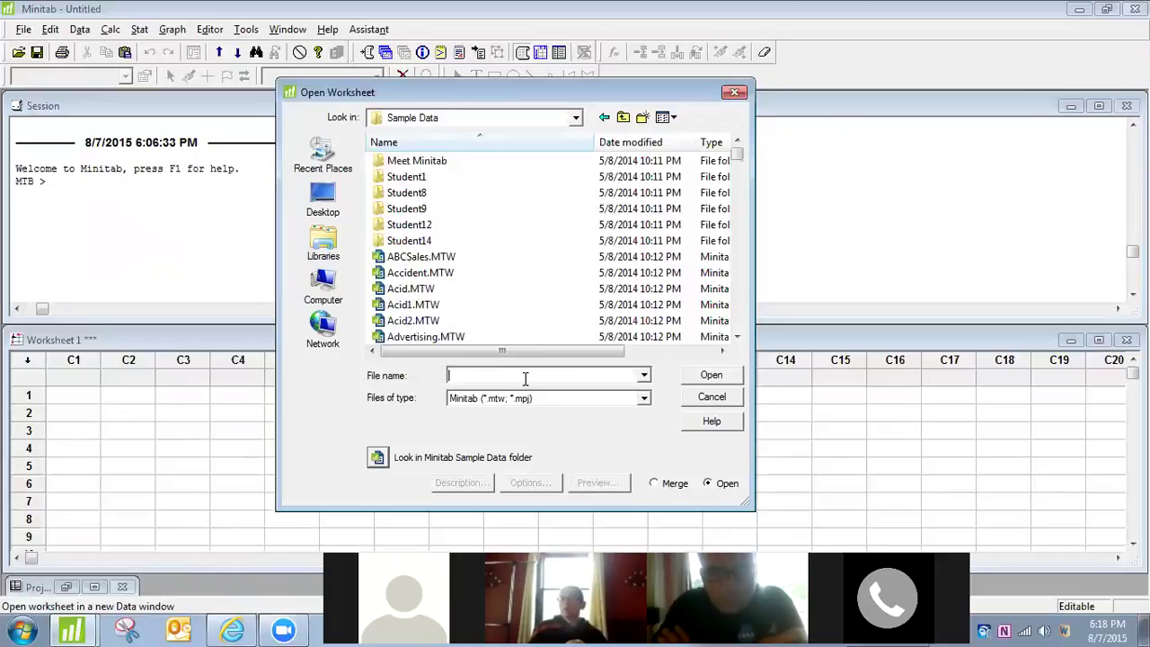
pyautogui.hotkey('ctrl', 'v')
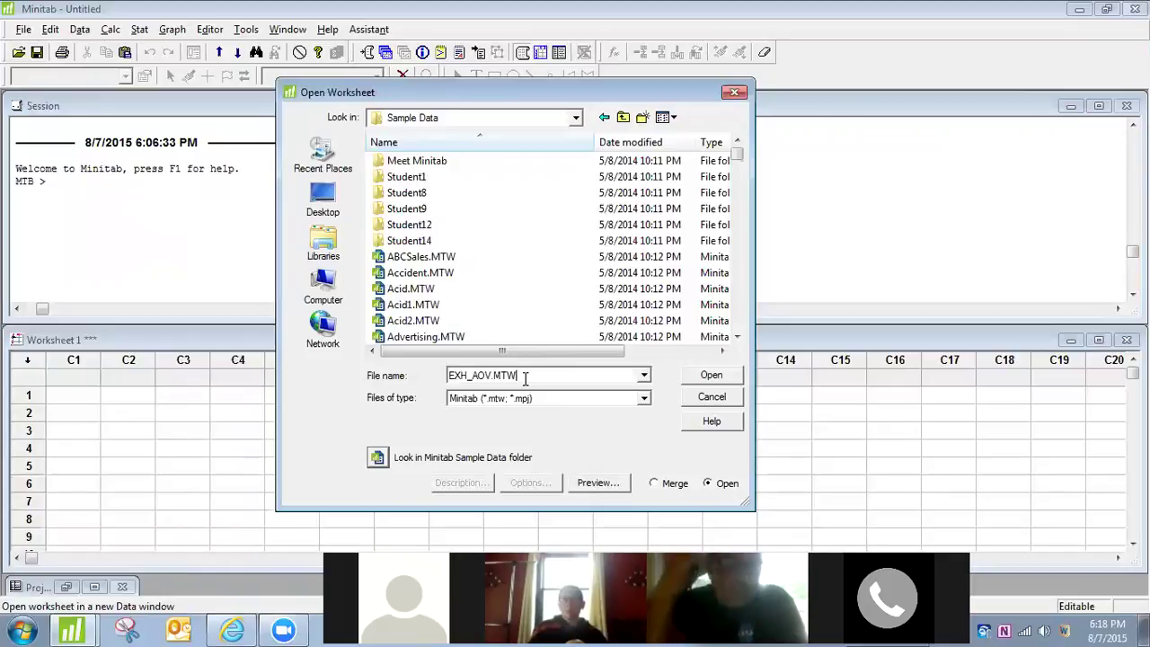
pyautogui.click(732, 381)
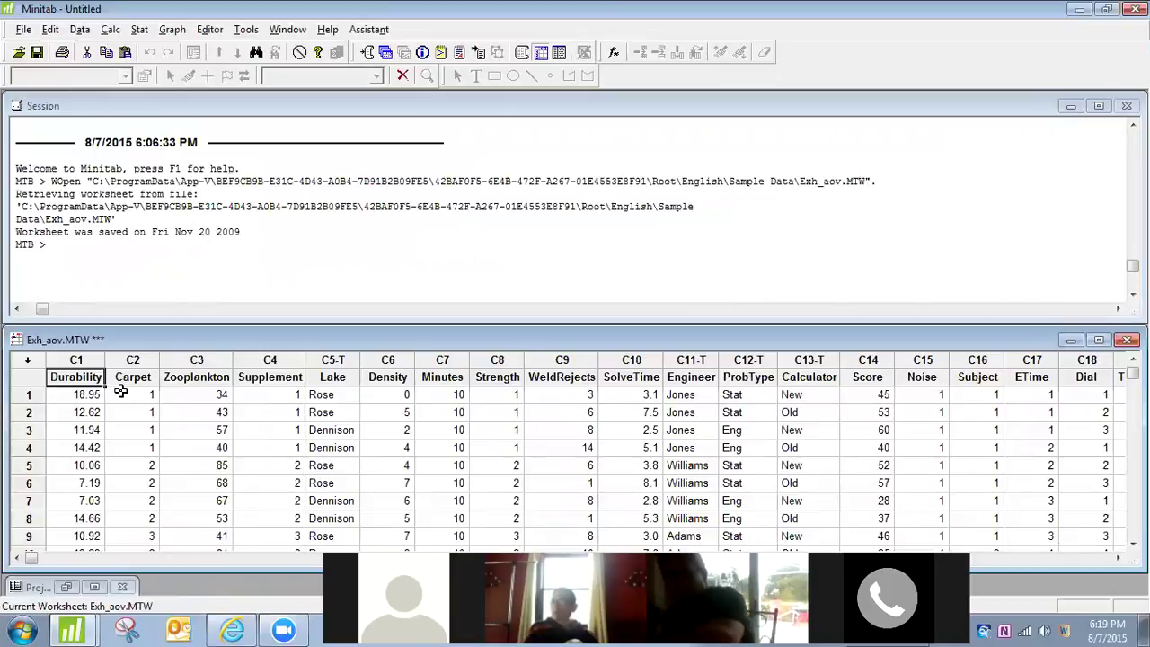
# - Return to the one-way ANOVA example in Help and review its instructions for choosing the analysis and entering the response and factor
pyautogui.click(82, 629)
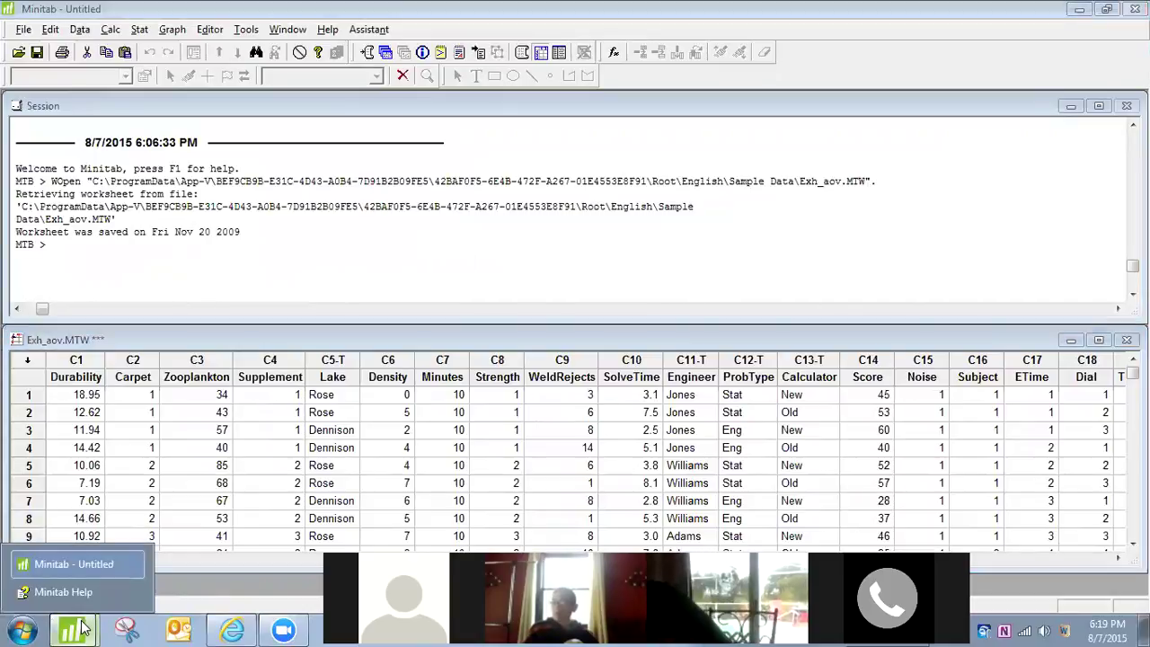
pyautogui.click(86, 589)
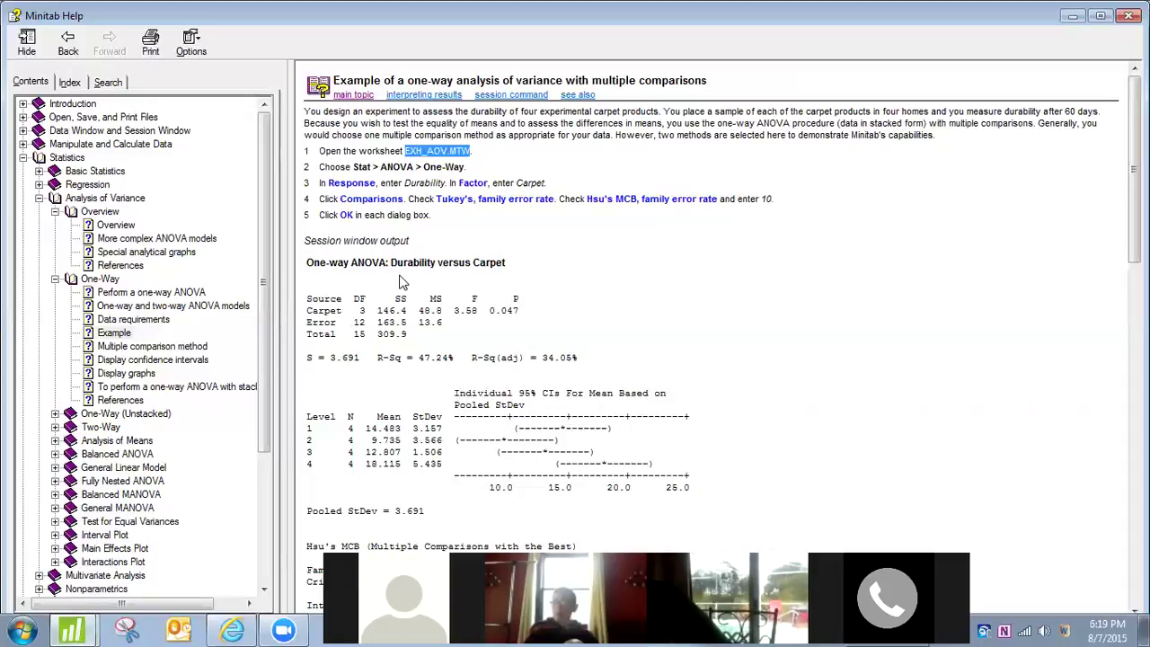
pyautogui.moveTo(545, 182); pyautogui.dragTo(375, 182)
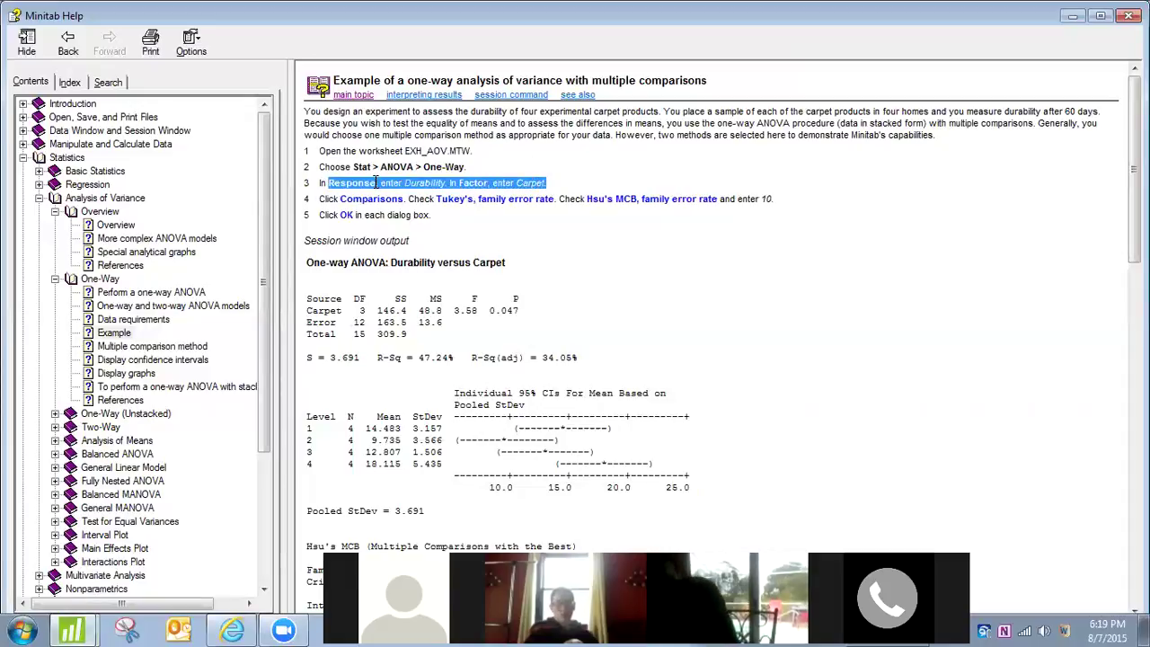
pyautogui.click(382, 168)
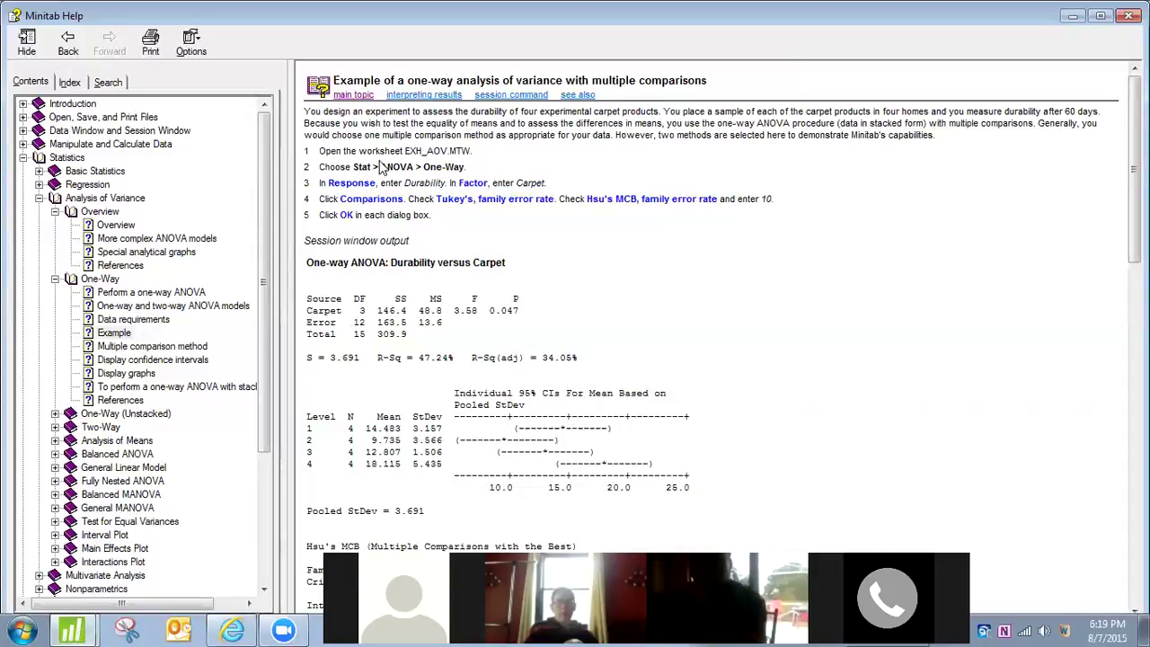
pyautogui.moveTo(413, 168); pyautogui.dragTo(391, 173)
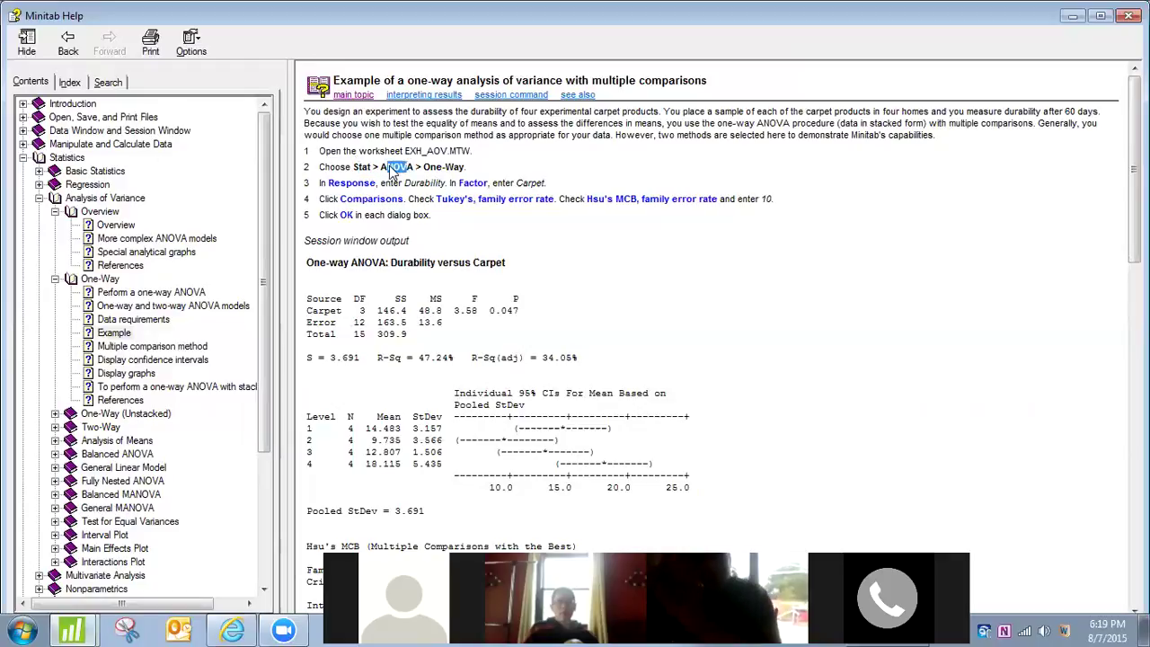
pyautogui.moveTo(466, 167); pyautogui.dragTo(423, 169)
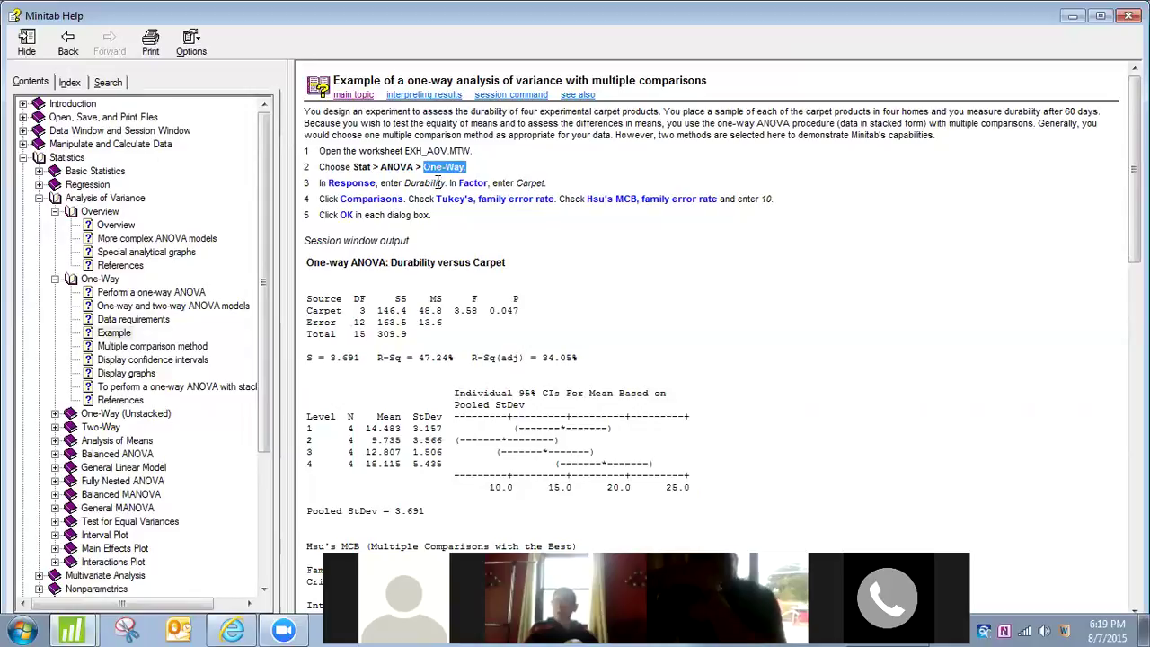
# - Switch to the Minitab project window and start a one-way ANOVA on the stacked worksheet data
pyautogui.click(88, 620)
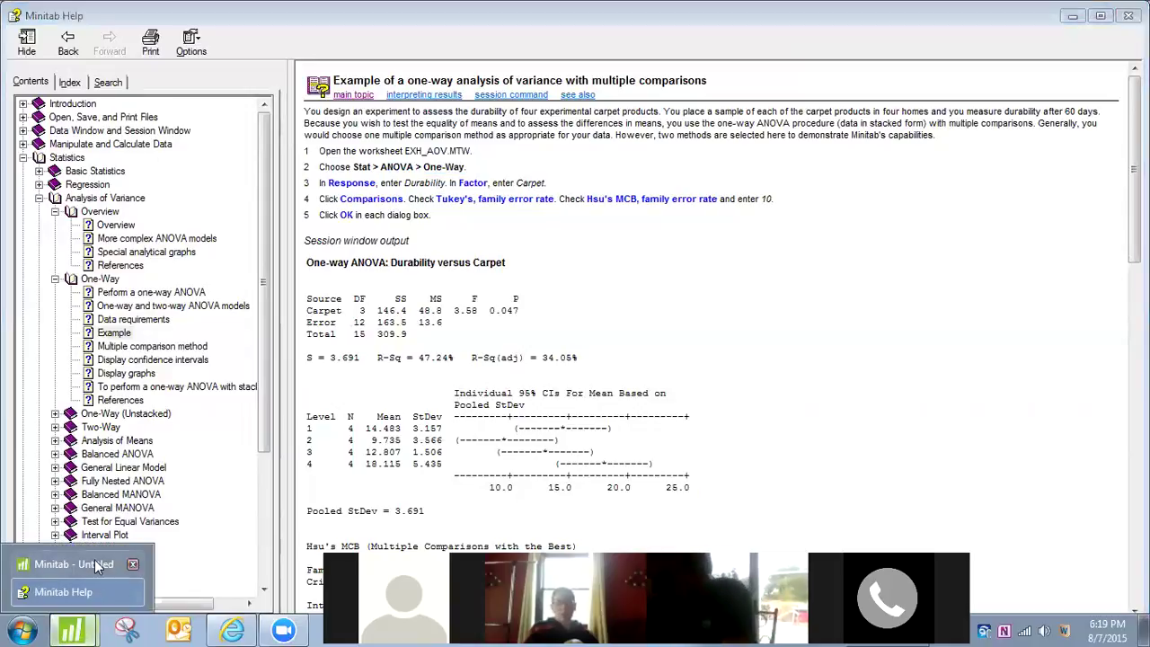
pyautogui.click(92, 559)
pyautogui.click(139, 33)
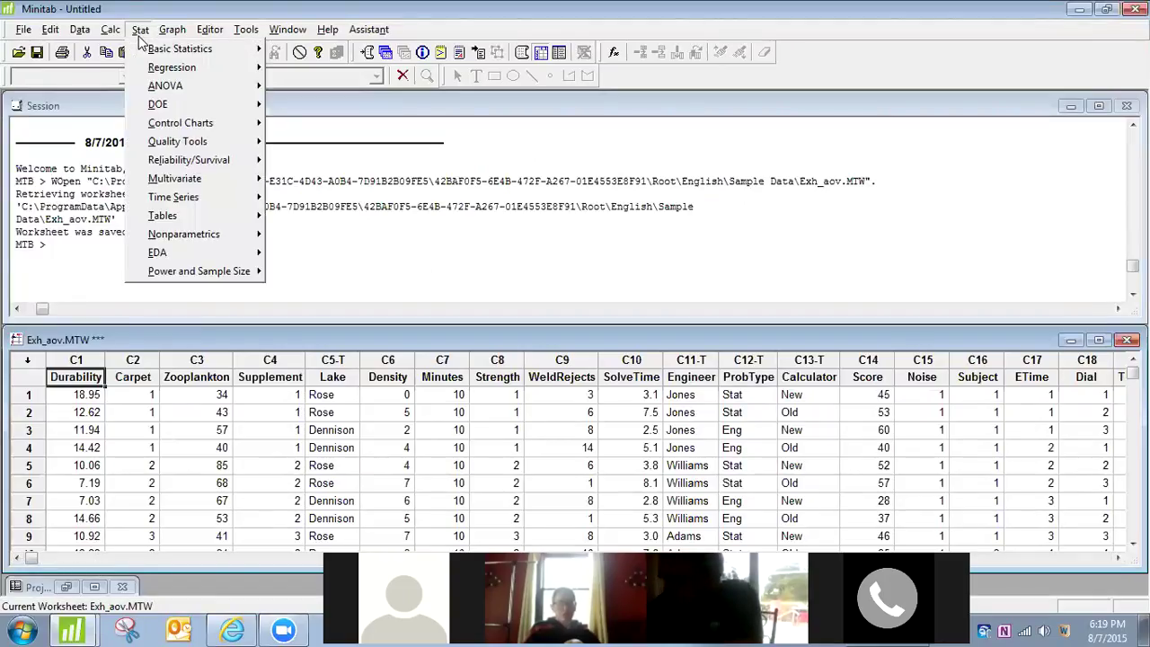
pyautogui.moveTo(189, 83)
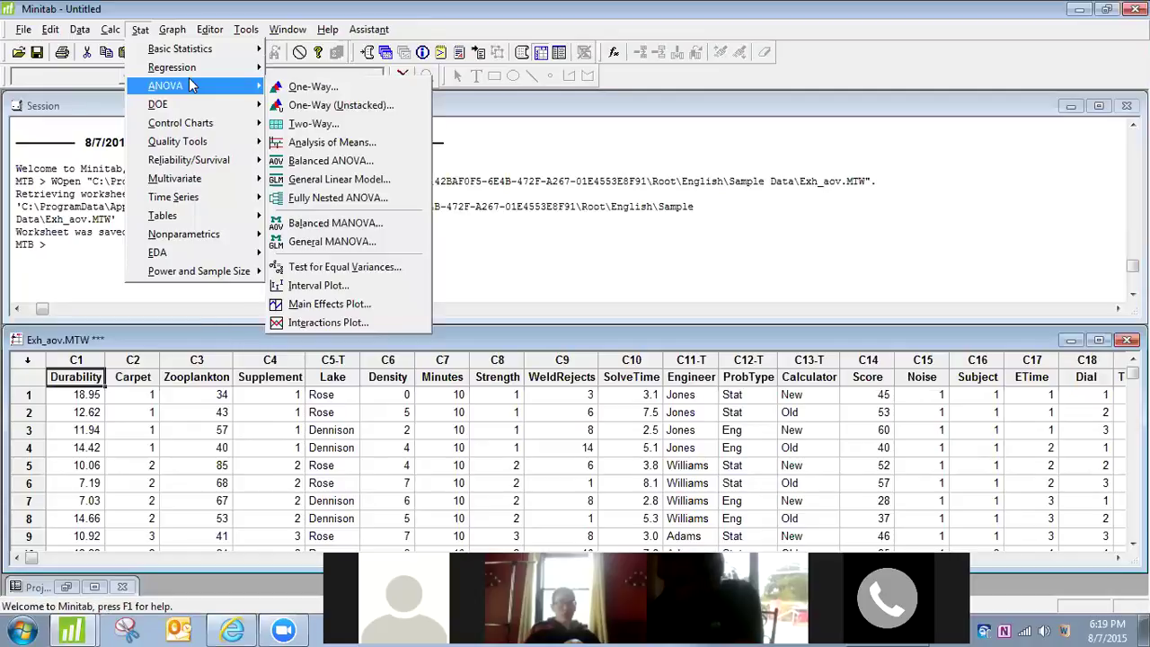
pyautogui.click(310, 86)
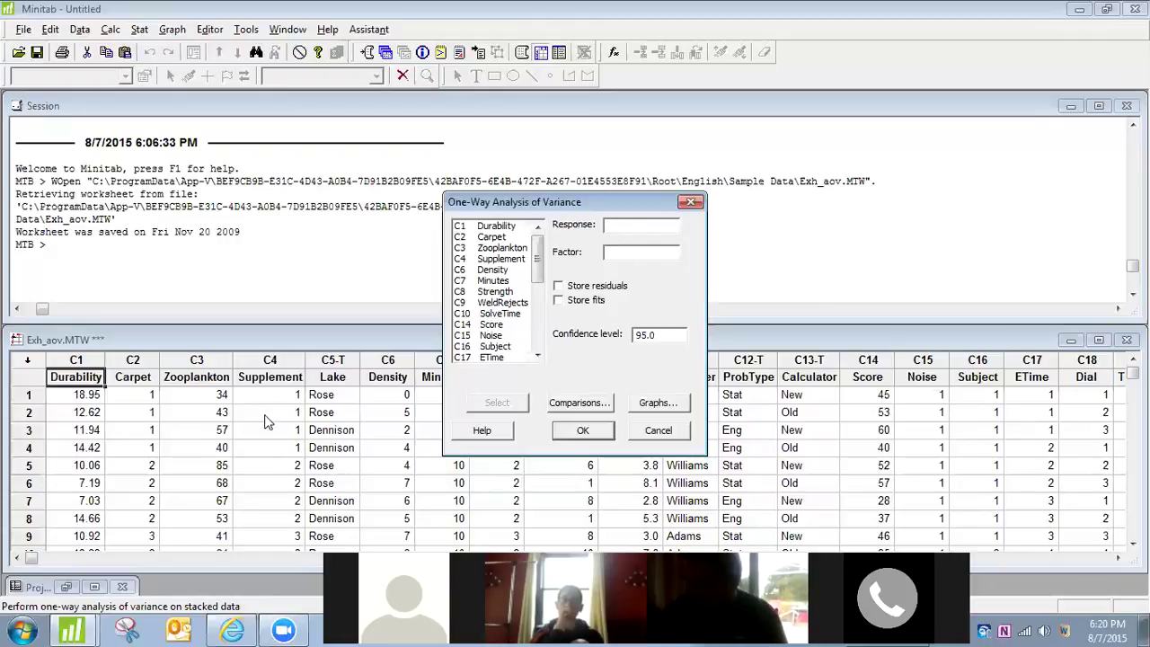
# - Check the Help example's instruction for the column to enter as the response
pyautogui.click(72, 631)
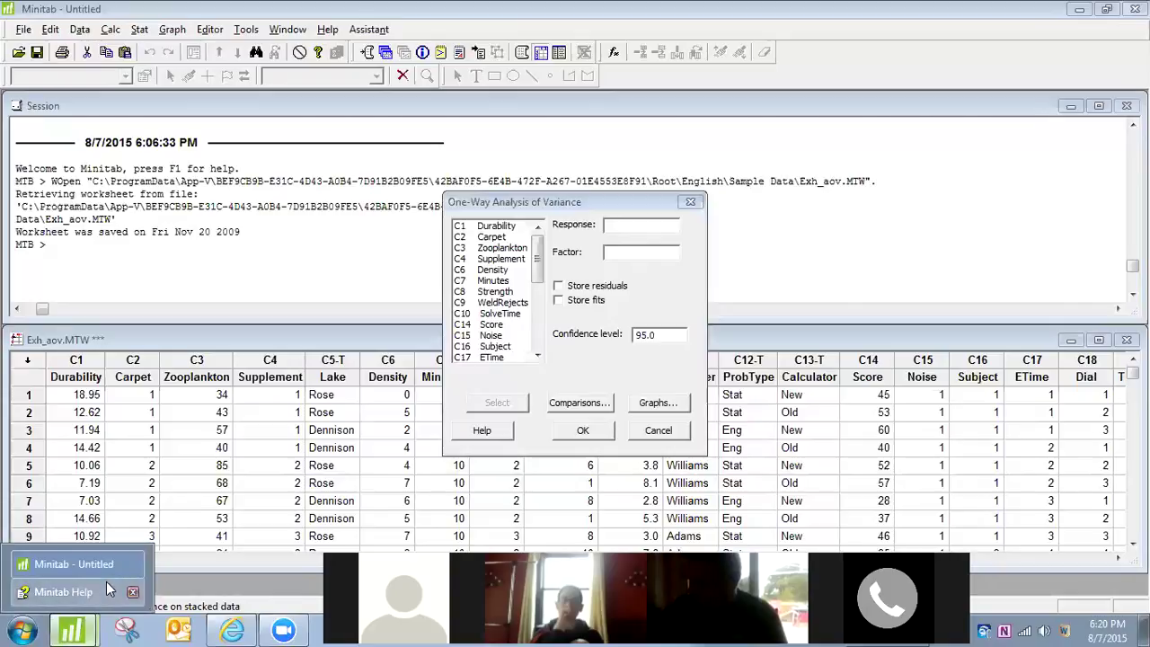
pyautogui.click(106, 588)
pyautogui.moveTo(446, 183); pyautogui.dragTo(409, 184)
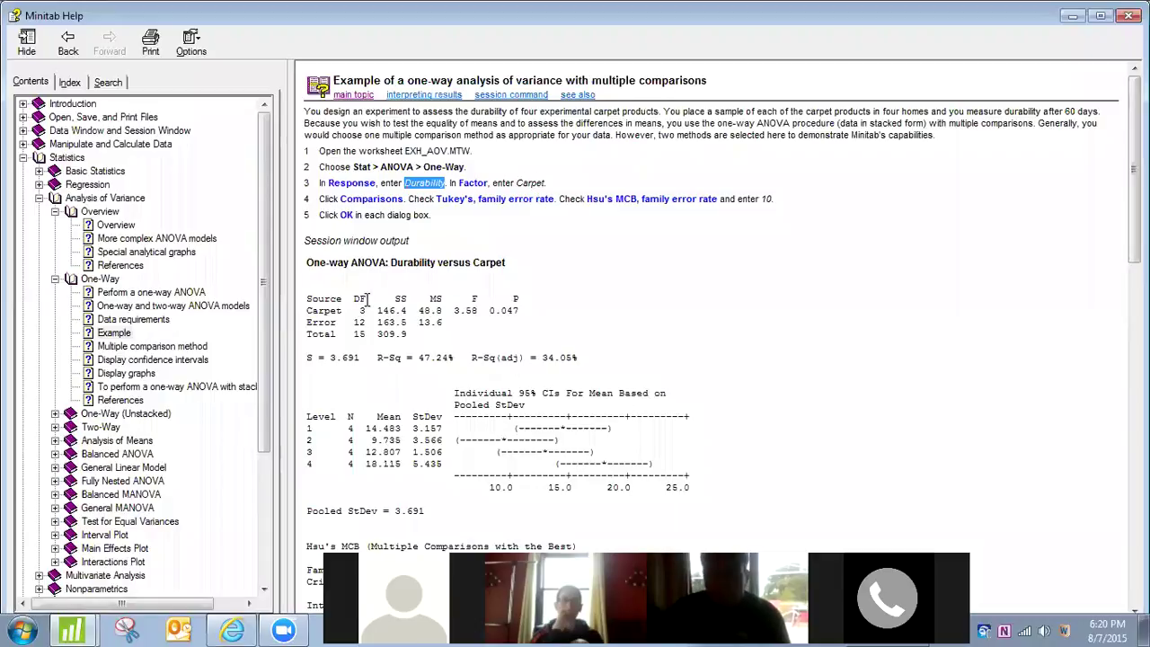
pyautogui.moveTo(97, 626)
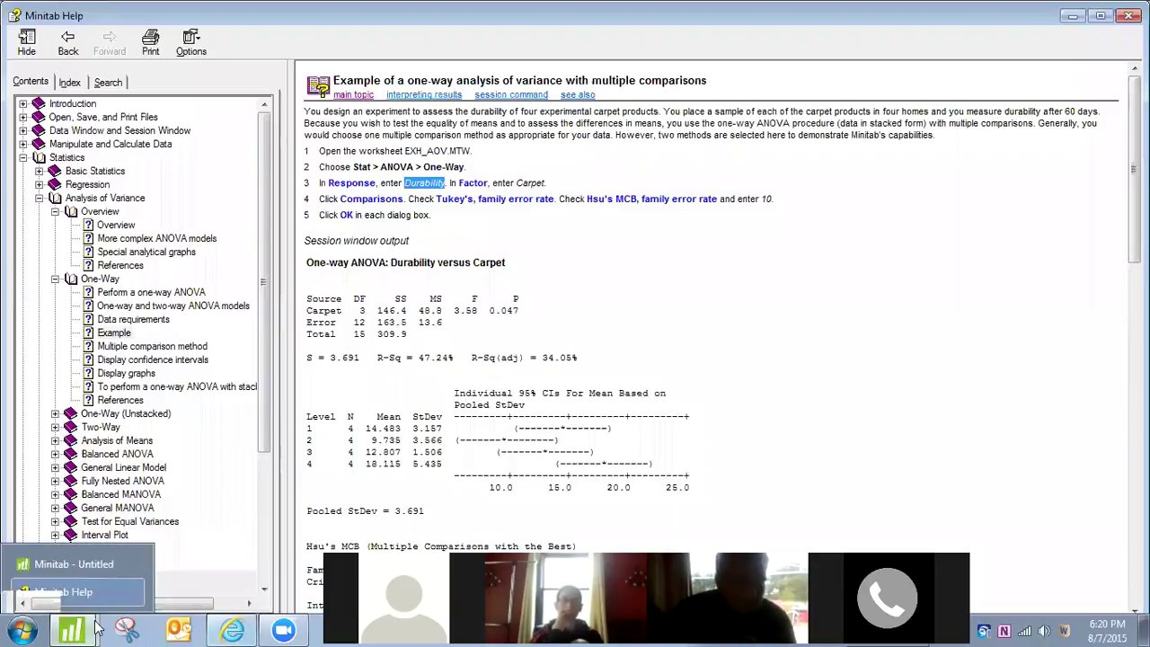
# - Back in the project window, set Durability as the response and Carpet as the factor of the one-way ANOVA
pyautogui.click(93, 556)
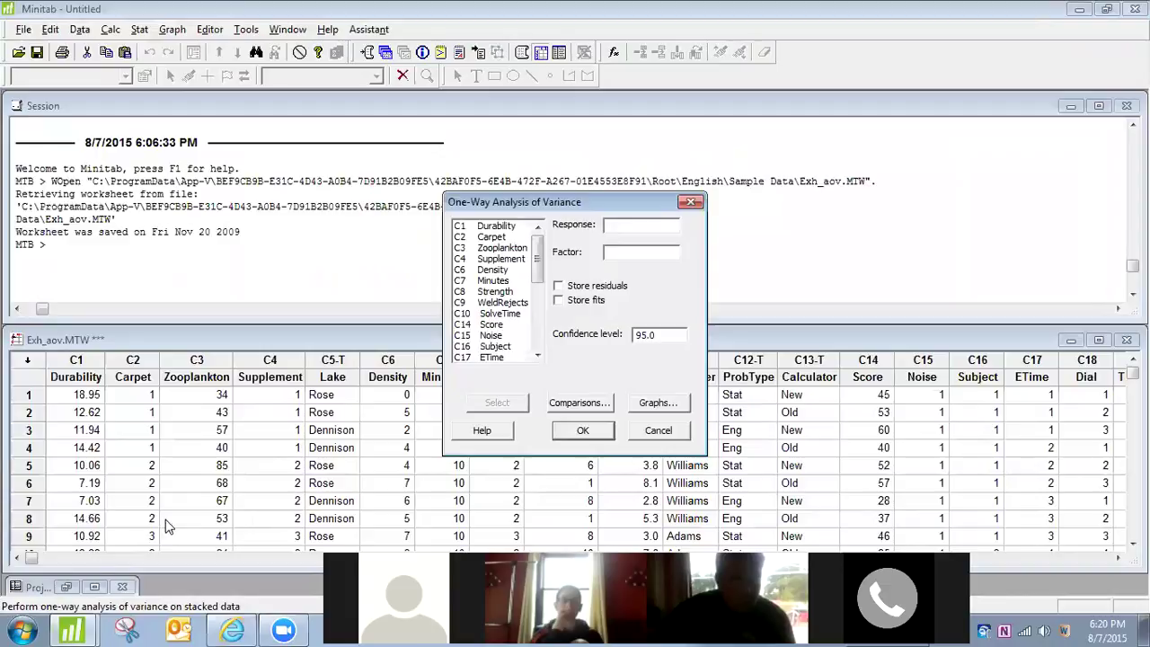
pyautogui.doubleClick(496, 226)
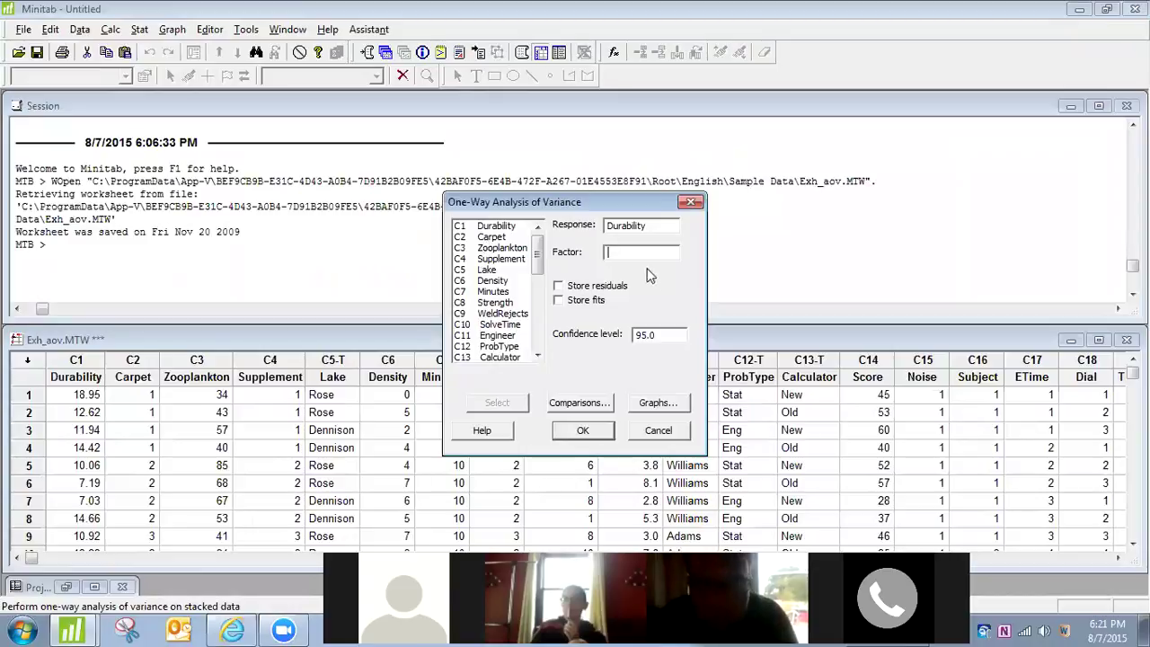
pyautogui.write('C2')
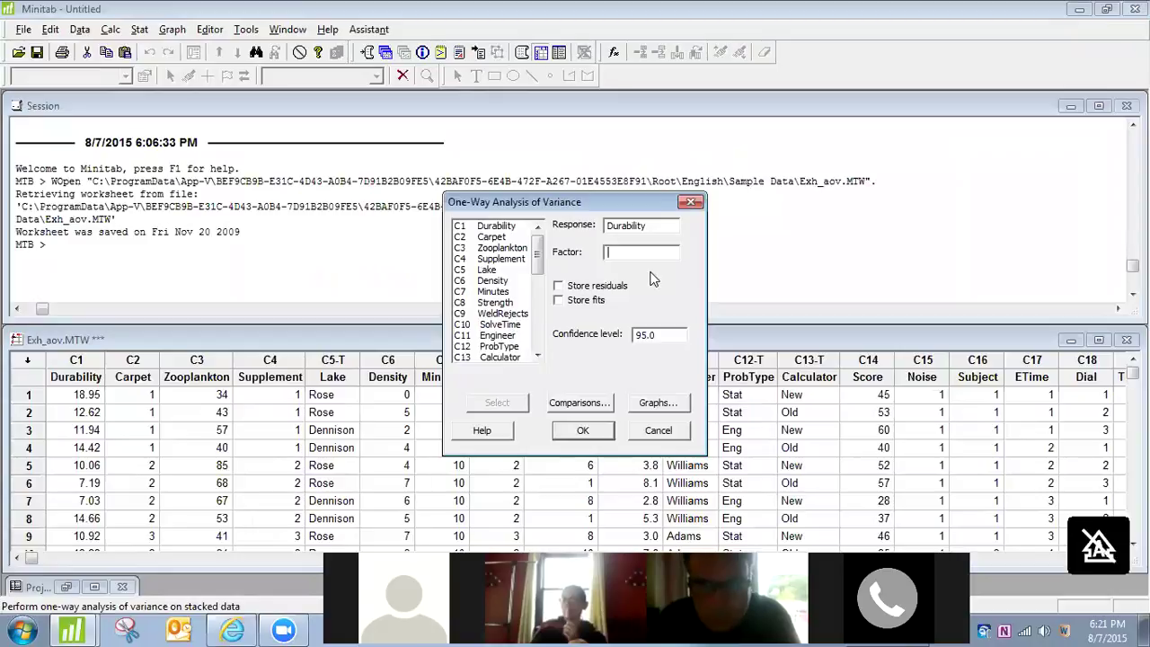
pyautogui.click(488, 237)
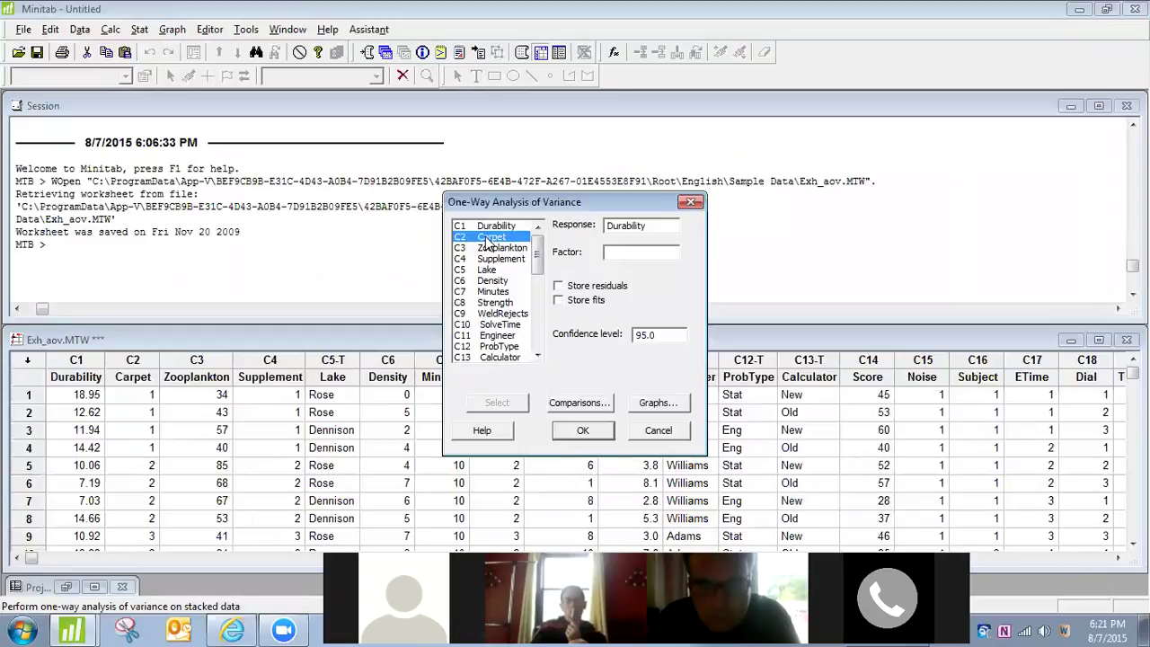
pyautogui.doubleClick(486, 239)
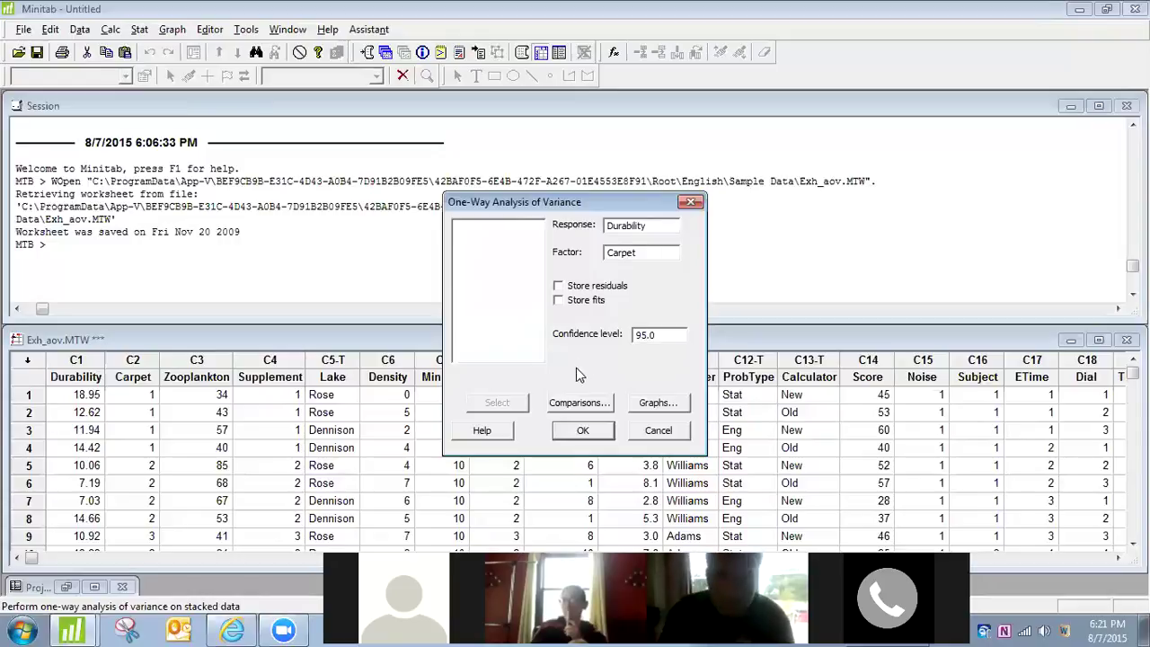
# - Enable Tukey's multiple comparisons for the analysis, keeping the family error rate at 5
pyautogui.click(578, 402)
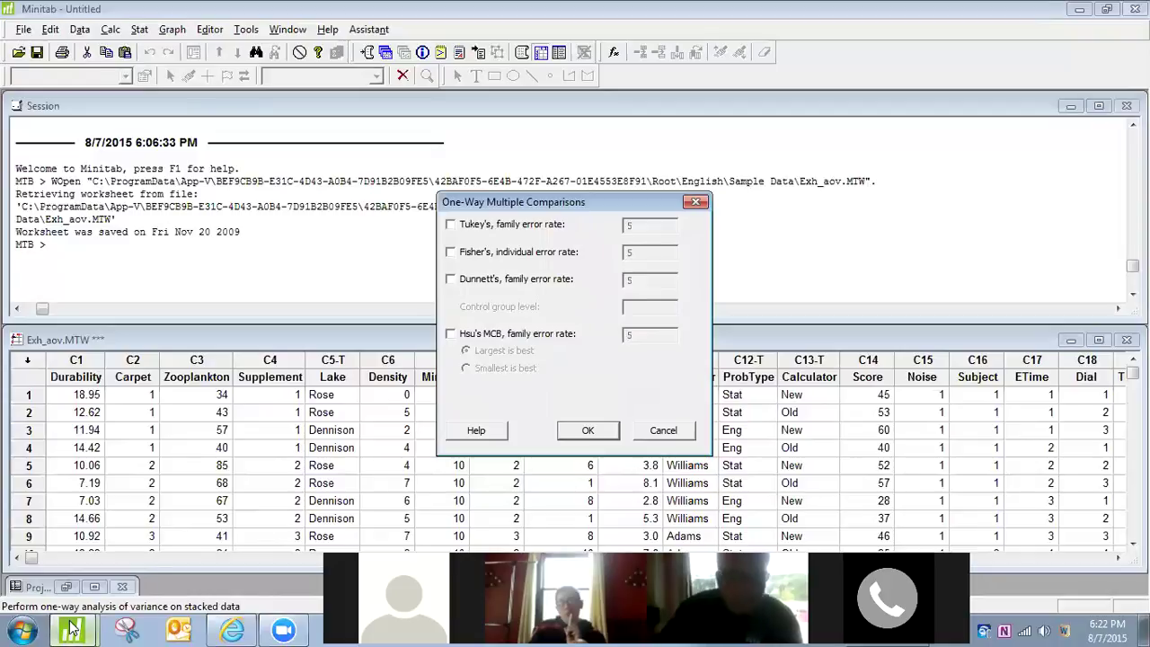
pyautogui.moveTo(72, 629)
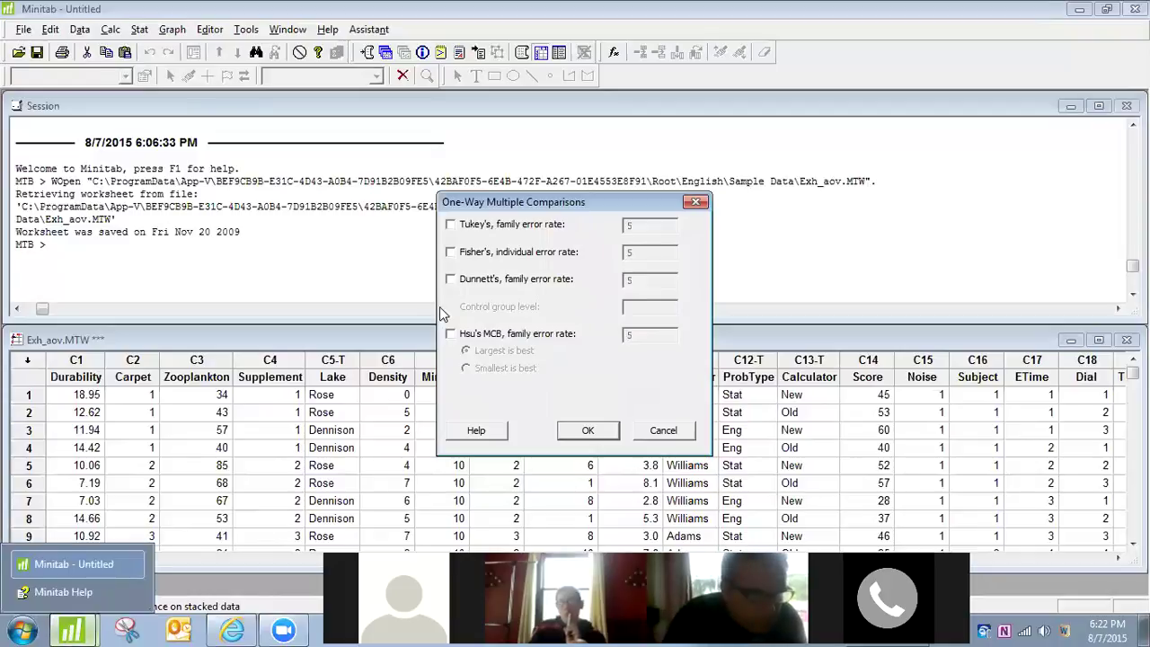
pyautogui.click(451, 224)
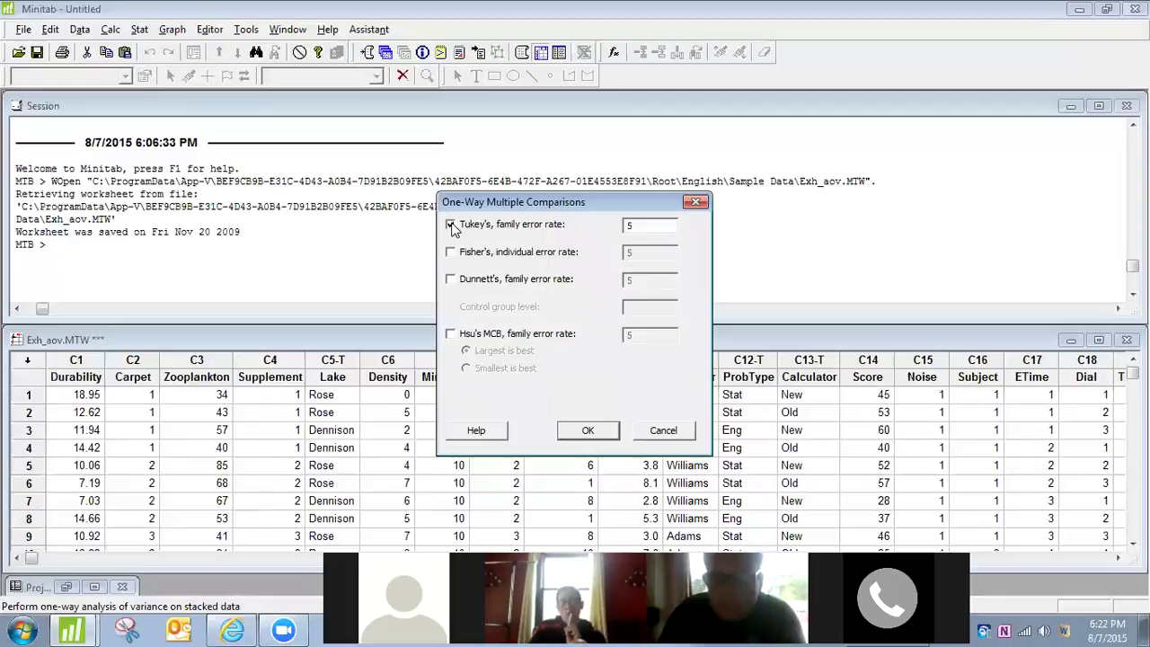
pyautogui.click(589, 430)
# - Request an individual value plot, boxplots of data and four-in-one residual plots as graphs for the analysis
pyautogui.click(654, 402)
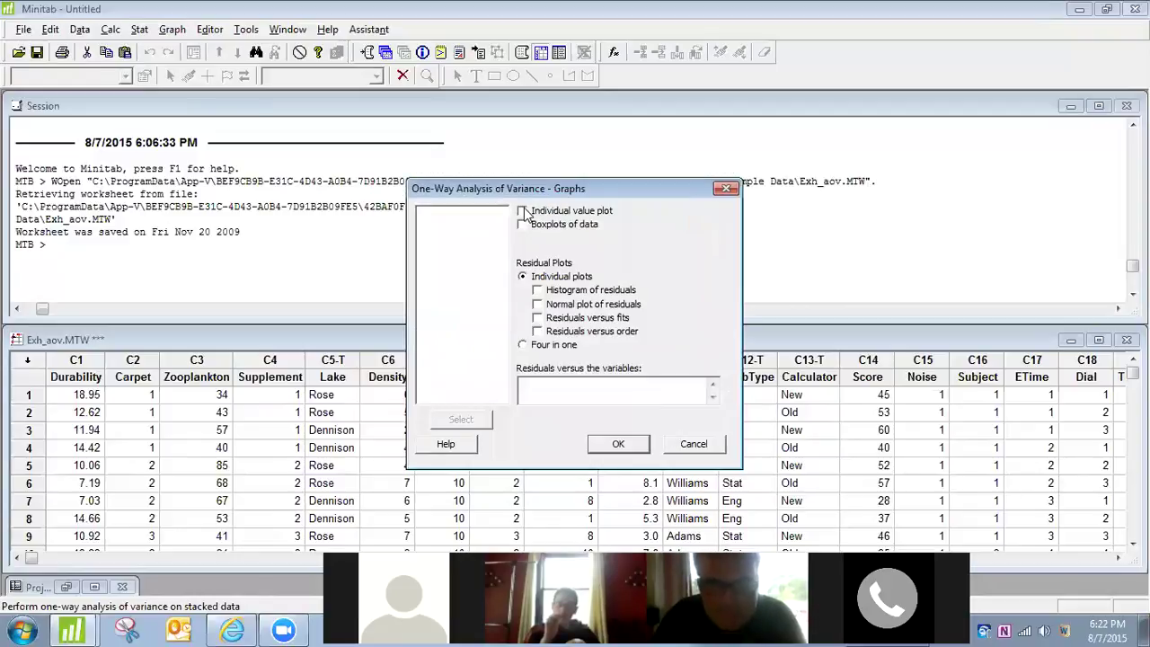
pyautogui.click(697, 444)
pyautogui.click(674, 408)
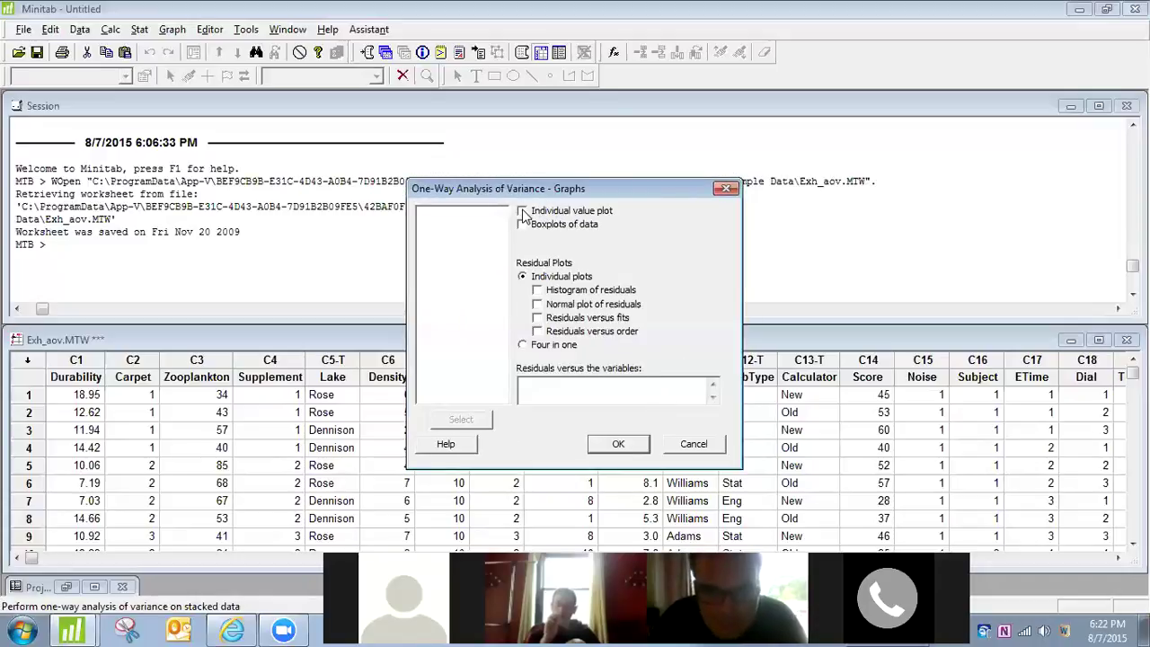
pyautogui.click(523, 213)
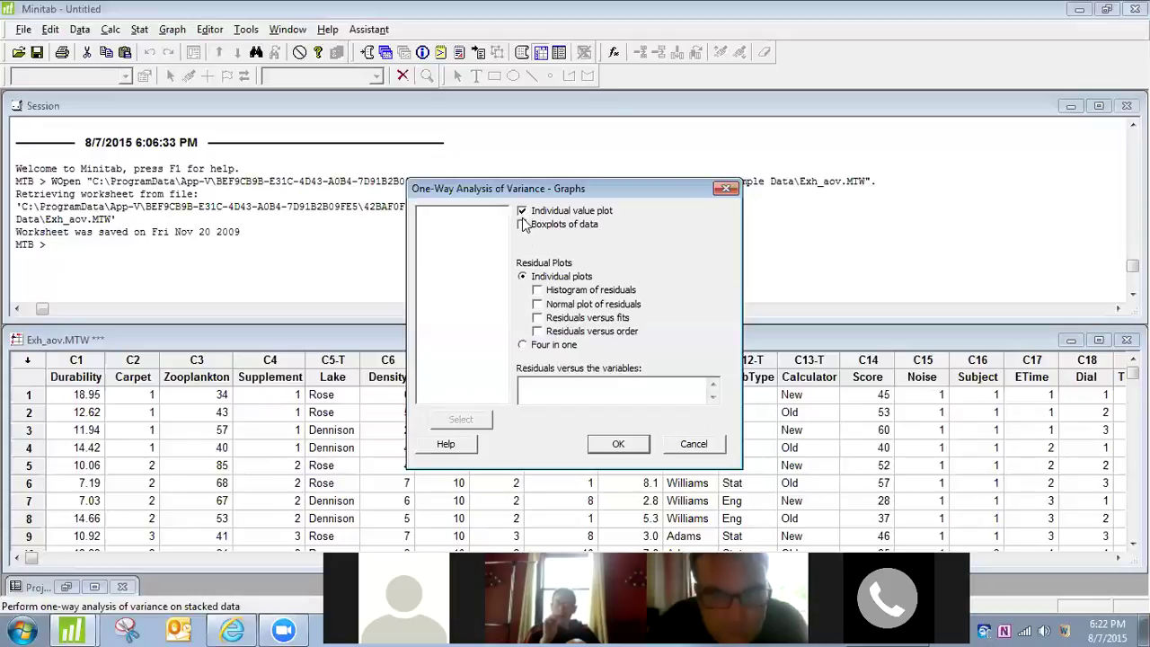
pyautogui.click(523, 225)
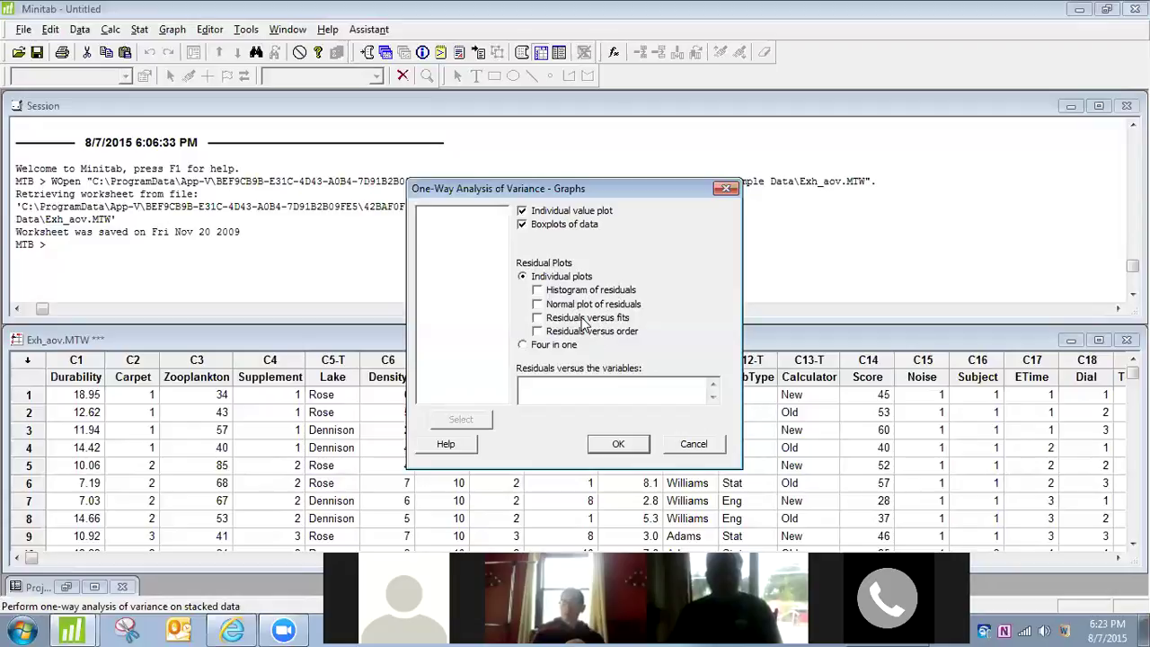
pyautogui.click(524, 346)
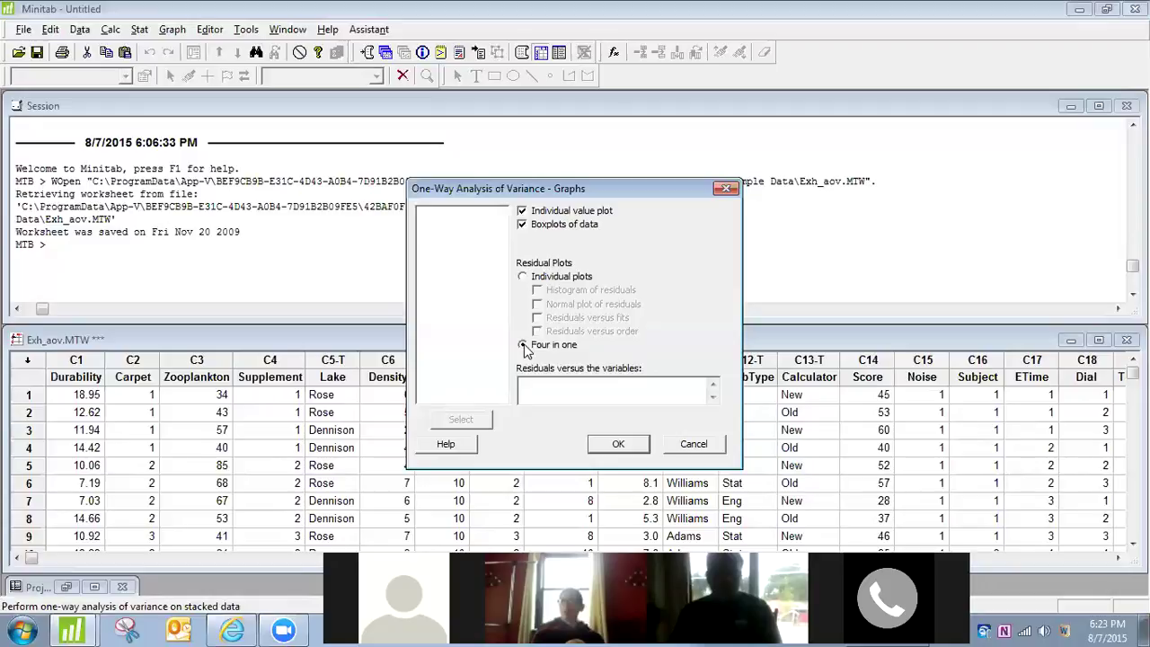
pyautogui.click(617, 446)
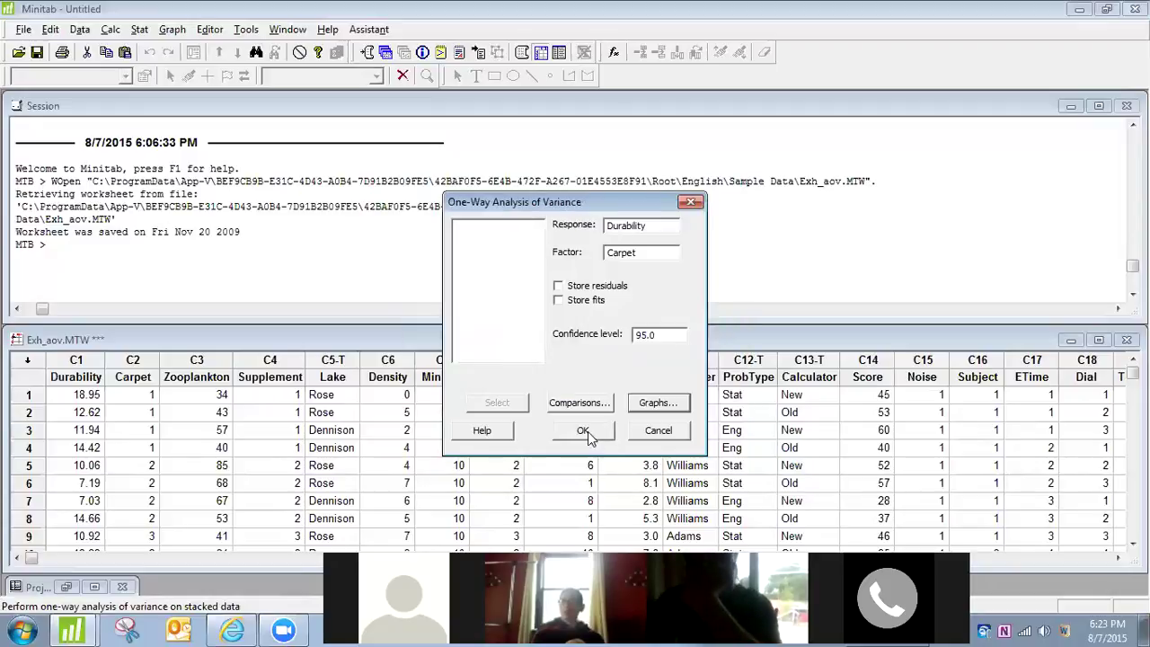
# - Run the one-way ANOVA and move the residual plots and boxplot windows apart to reveal all three graphs
pyautogui.click(584, 432)
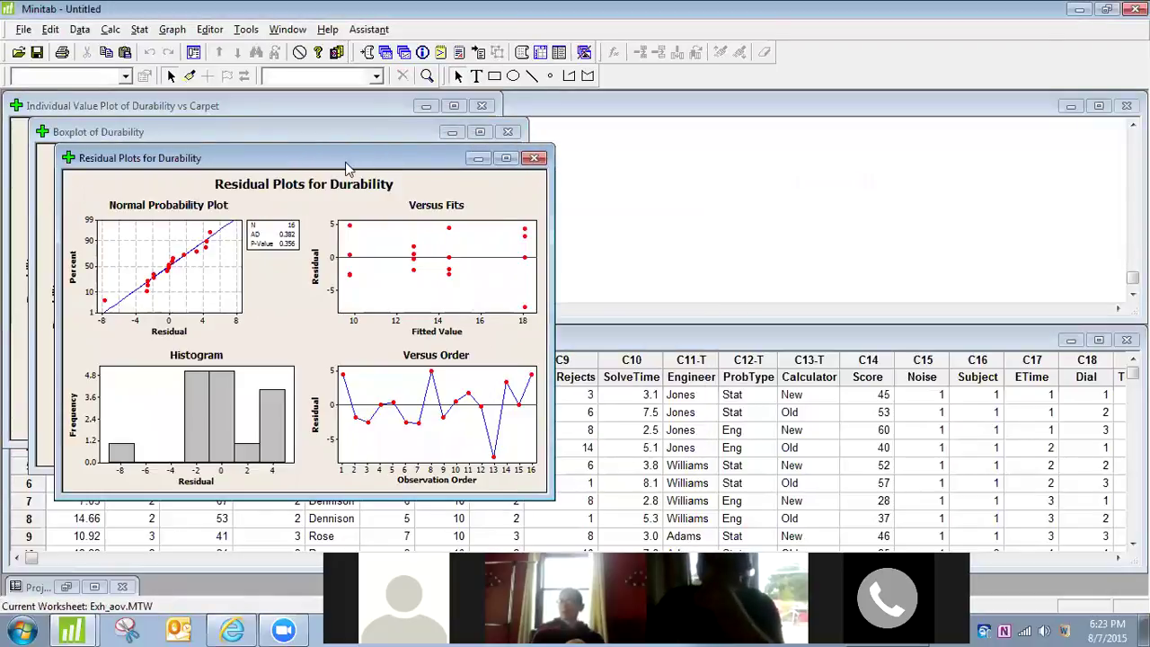
pyautogui.moveTo(348, 168); pyautogui.dragTo(842, 111)
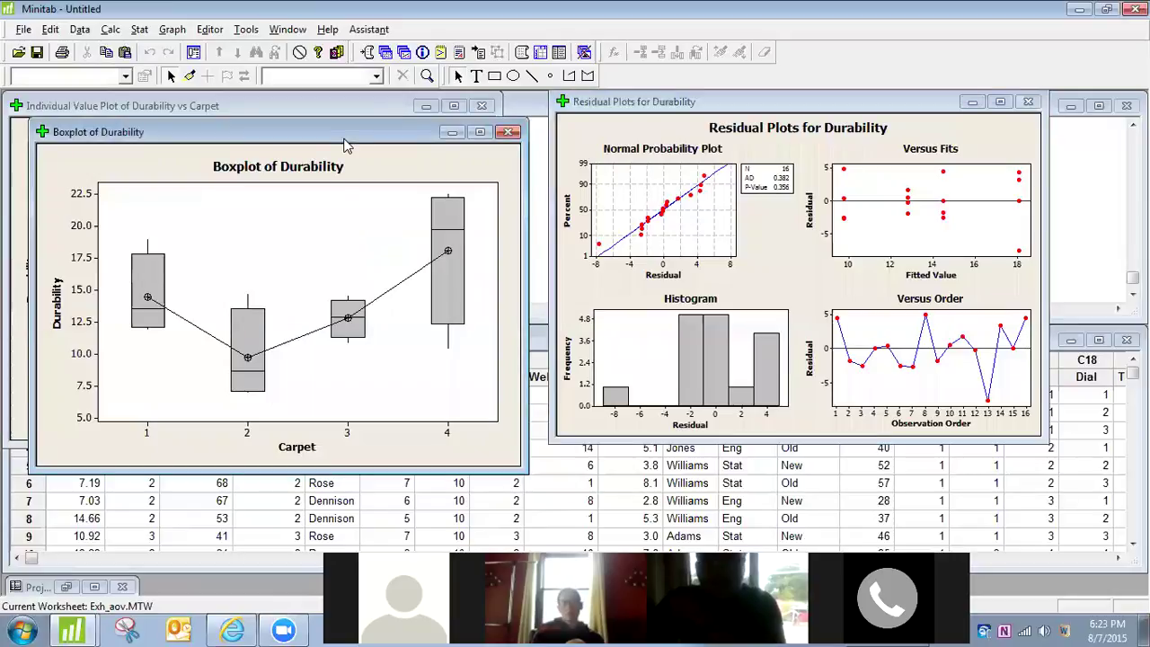
pyautogui.moveTo(347, 146); pyautogui.dragTo(675, 166)
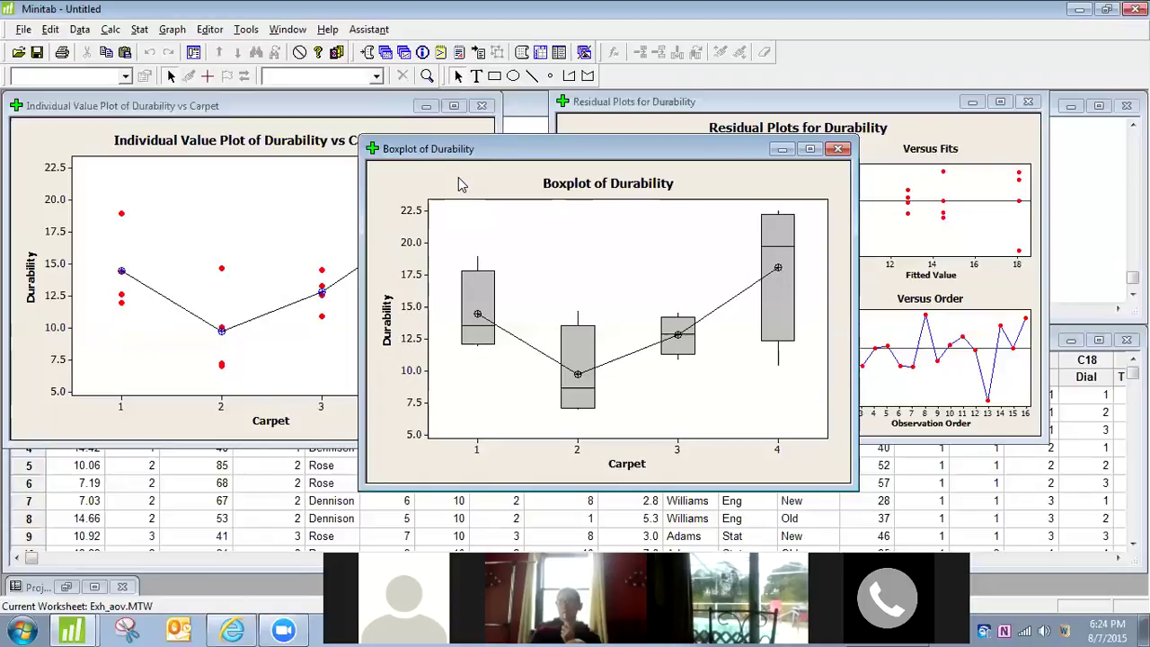
# - Show the session folder and go to the start of the One-way ANOVA: Durability versus Carpet output
pyautogui.click(368, 54)
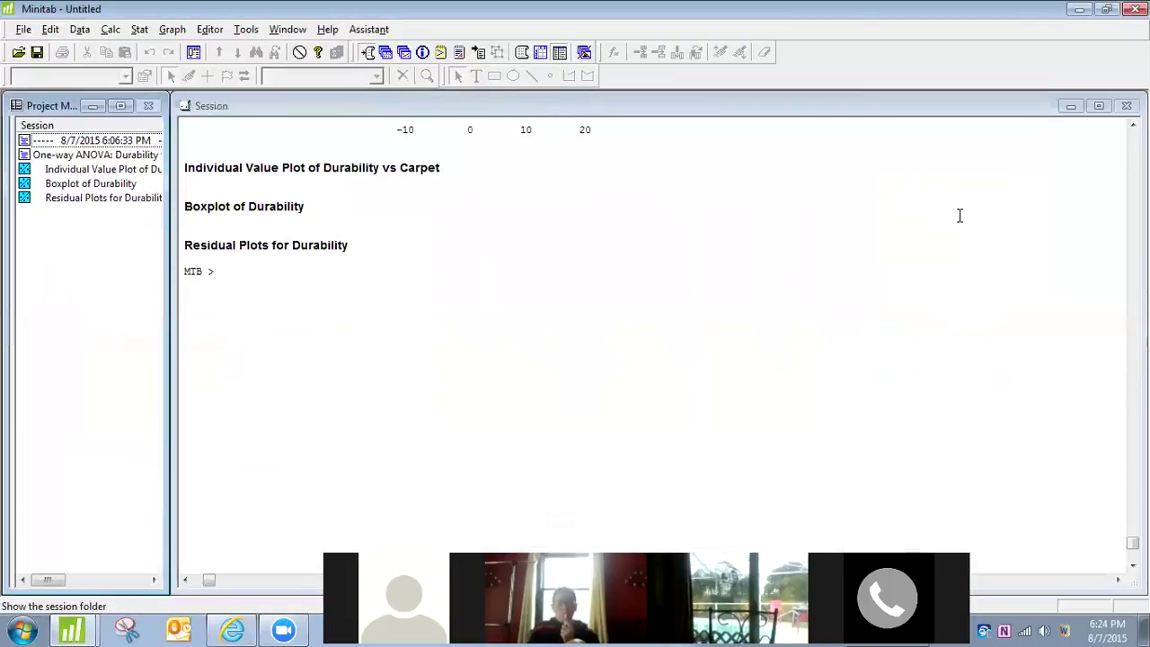
pyautogui.moveTo(1132, 541); pyautogui.dragTo(1132, 527)
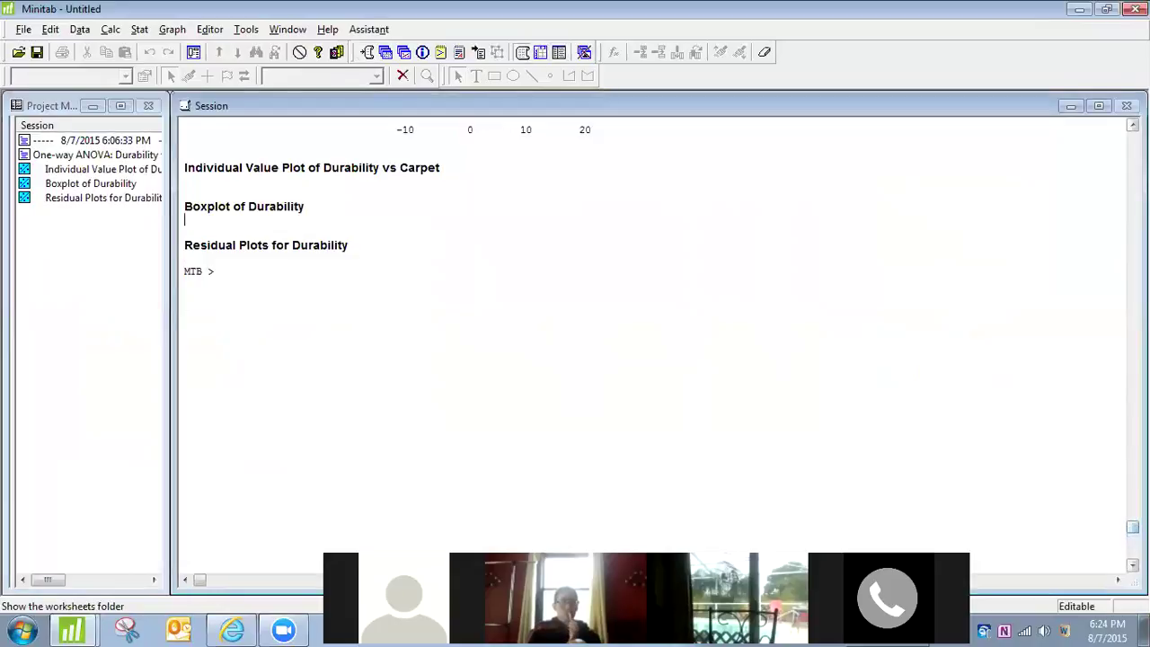
pyautogui.click(1132, 125)
pyautogui.scroll(6, 1132, 125)
pyautogui.scroll(2, 1132, 124)
pyautogui.scroll(5, 1132, 125)
pyautogui.scroll(4, 1132, 125)
pyautogui.scroll(2, 1132, 125)
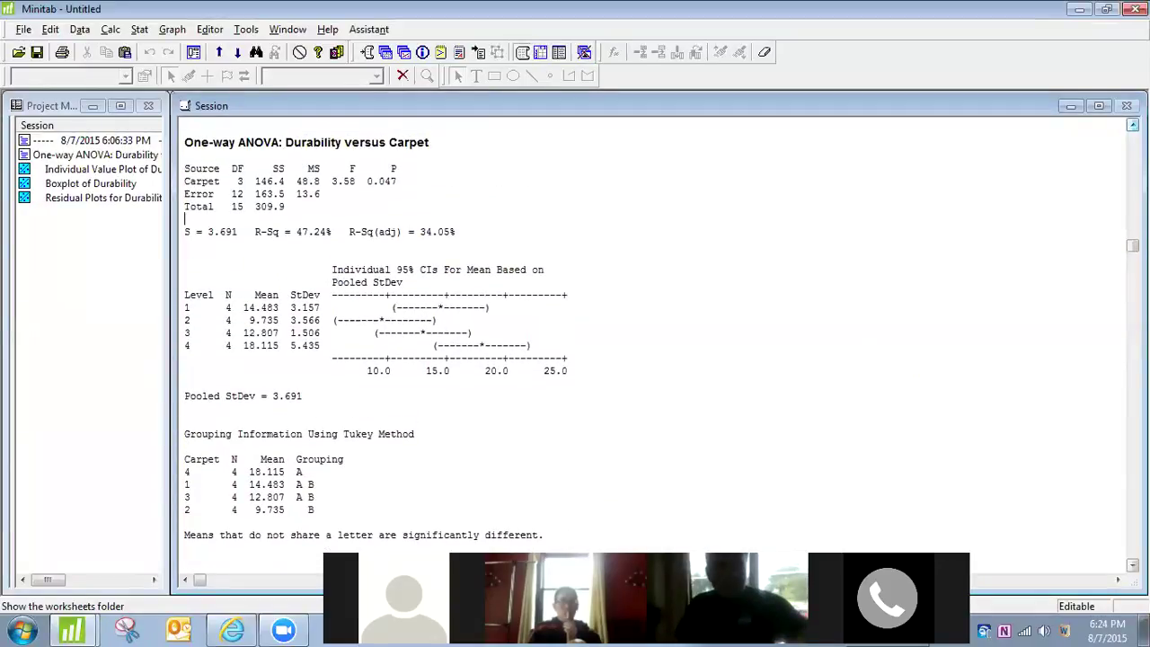
# - Examine the ANOVA table for Durability versus Carpet, highlighting the response name and the P-value of Carpet
pyautogui.doubleClick(339, 142)
pyautogui.doubleClick(338, 143)
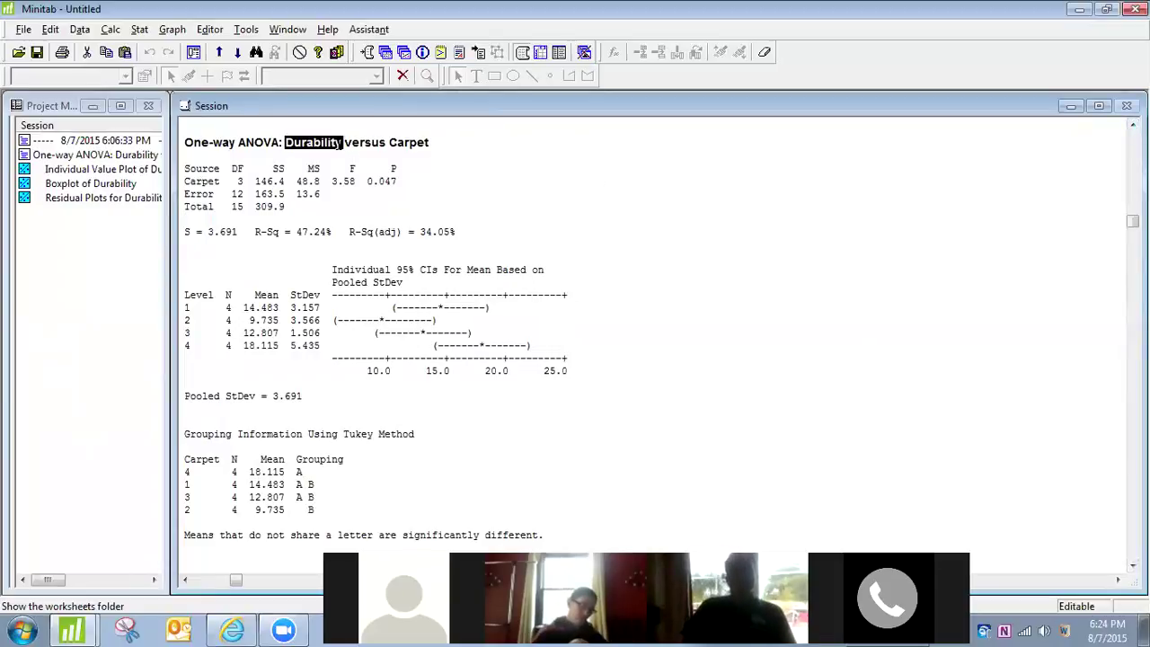
pyautogui.click(464, 168)
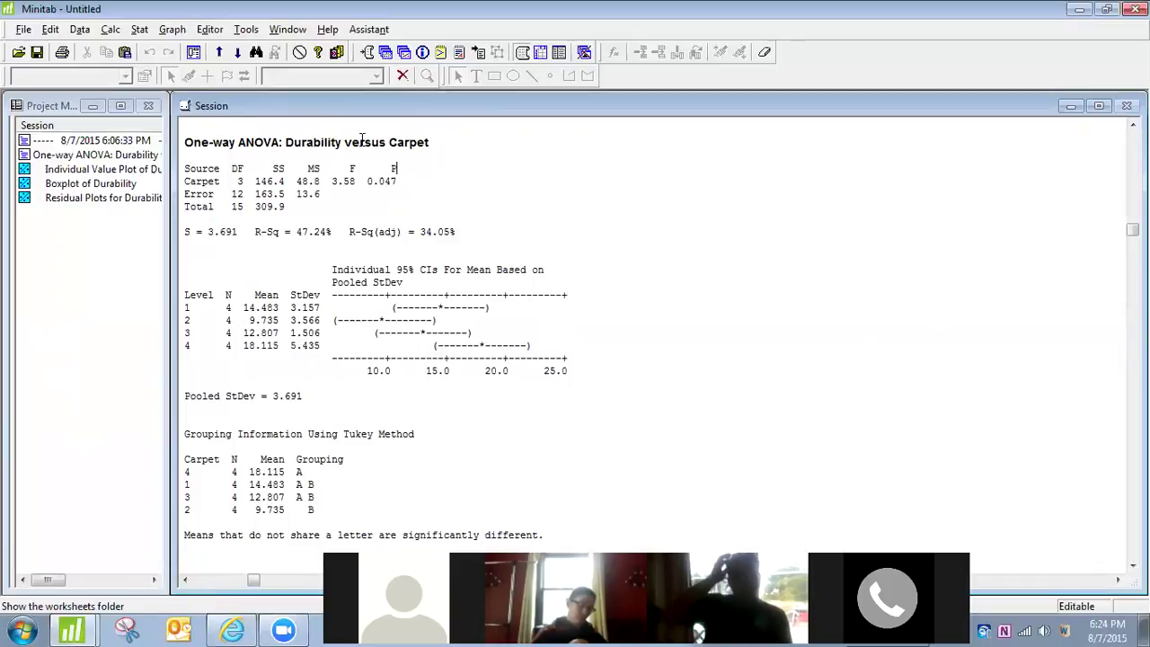
pyautogui.moveTo(409, 184); pyautogui.dragTo(369, 185)
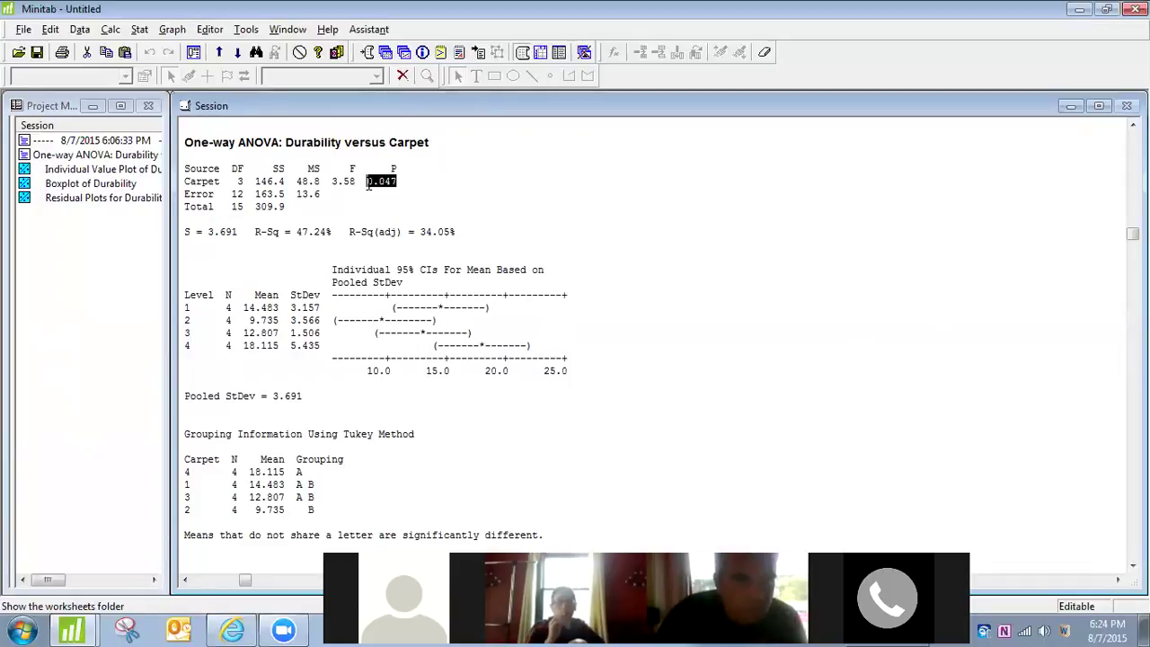
pyautogui.click(399, 182)
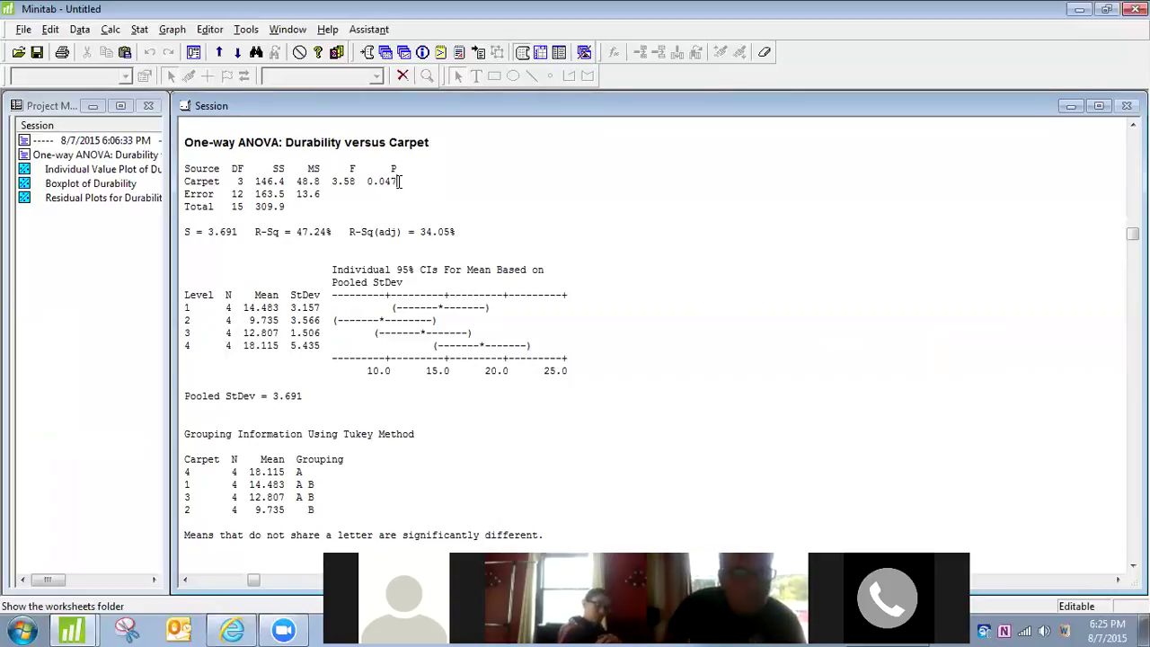
pyautogui.moveTo(400, 181); pyautogui.dragTo(369, 183)
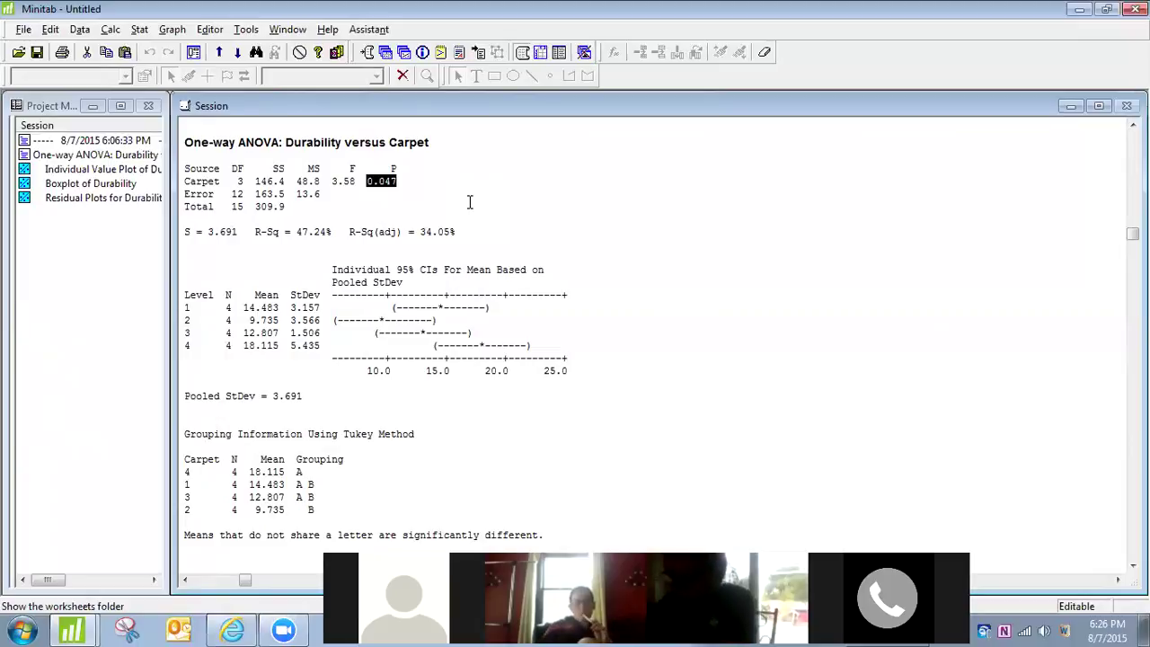
# - Examine the Tukey grouping information to compare the grouping letters of the four carpets
pyautogui.scroll(-4, 629, 360)
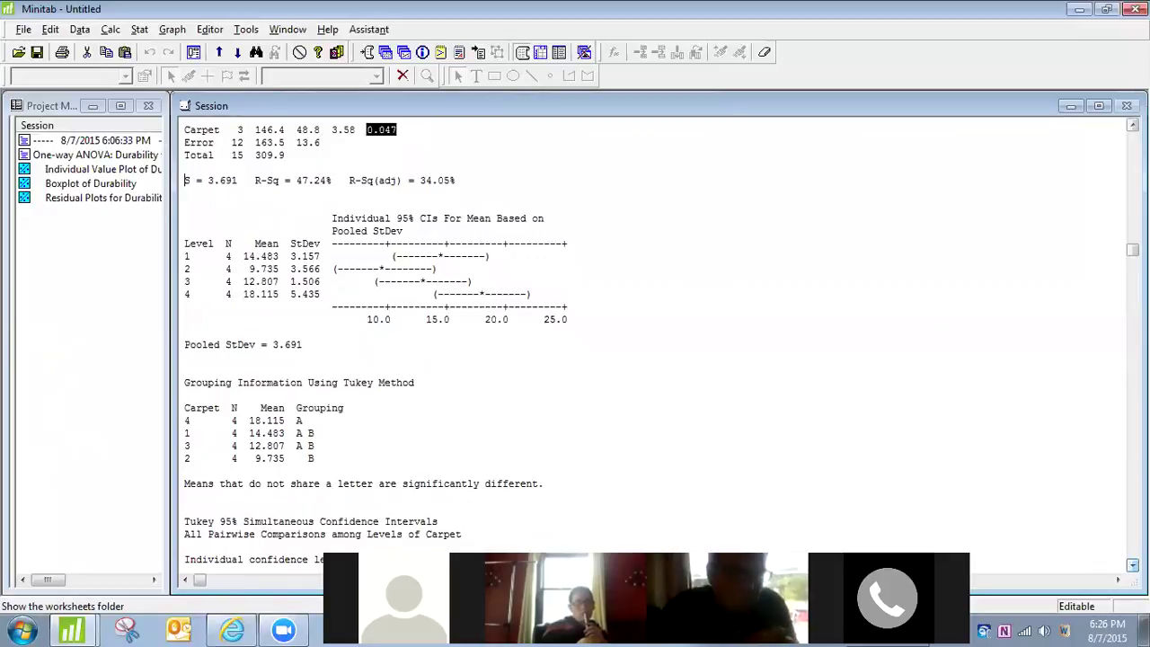
pyautogui.scroll(-5, 661, 359)
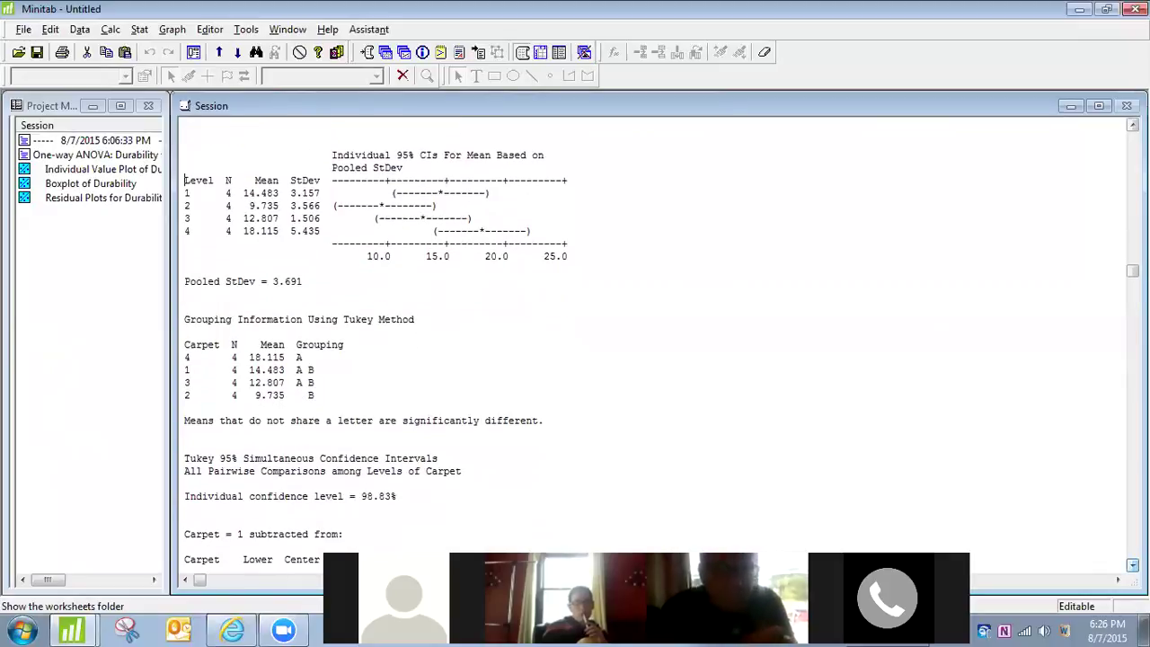
pyautogui.moveTo(185, 314); pyautogui.dragTo(294, 358)
pyautogui.click(310, 395)
pyautogui.click(338, 371)
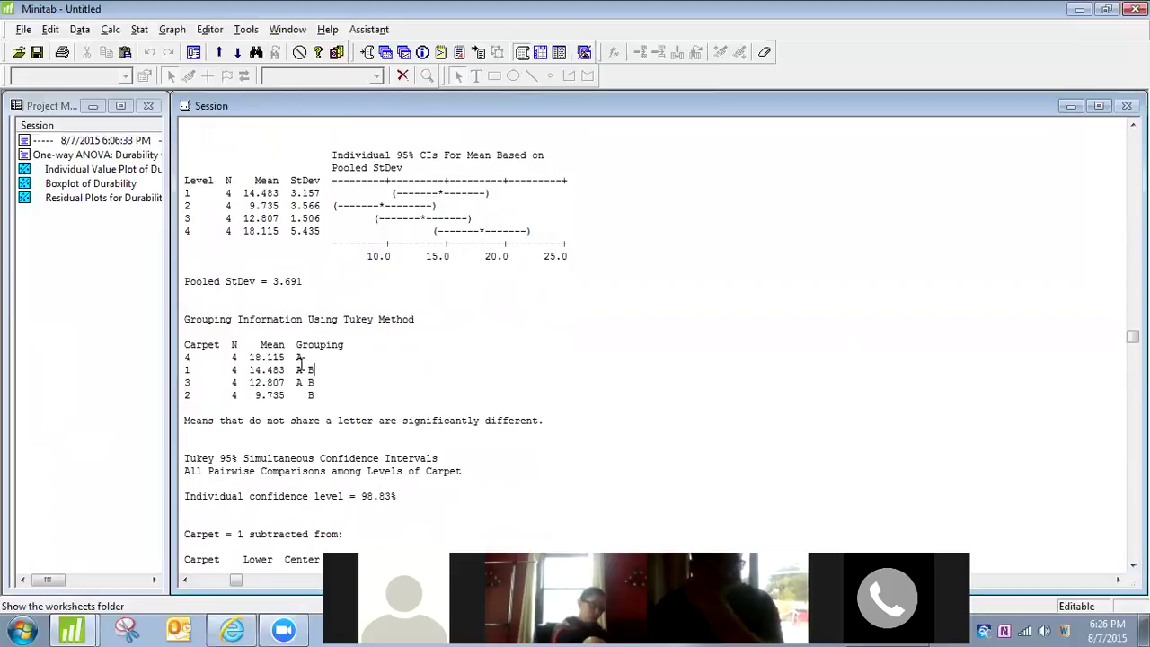
# - Highlight carpet 4 and the four rows of the Tukey grouping table to examine how the carpets are grouped
pyautogui.click(193, 362)
pyautogui.doubleClick(185, 357)
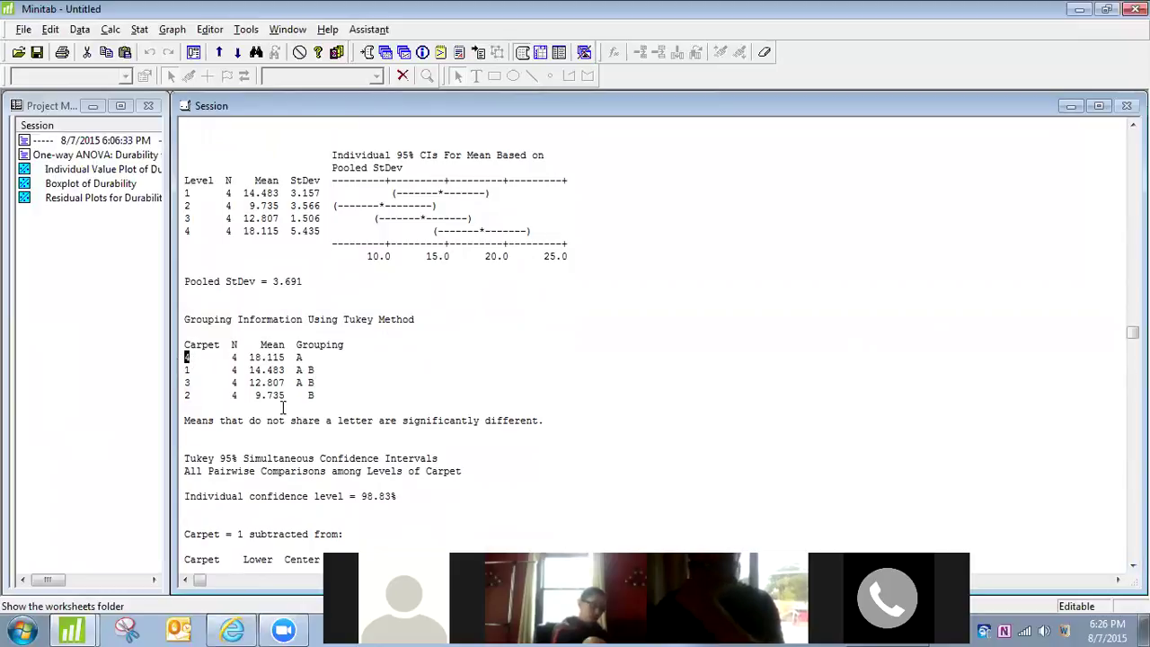
pyautogui.moveTo(317, 400); pyautogui.dragTo(180, 357)
pyautogui.click(185, 358)
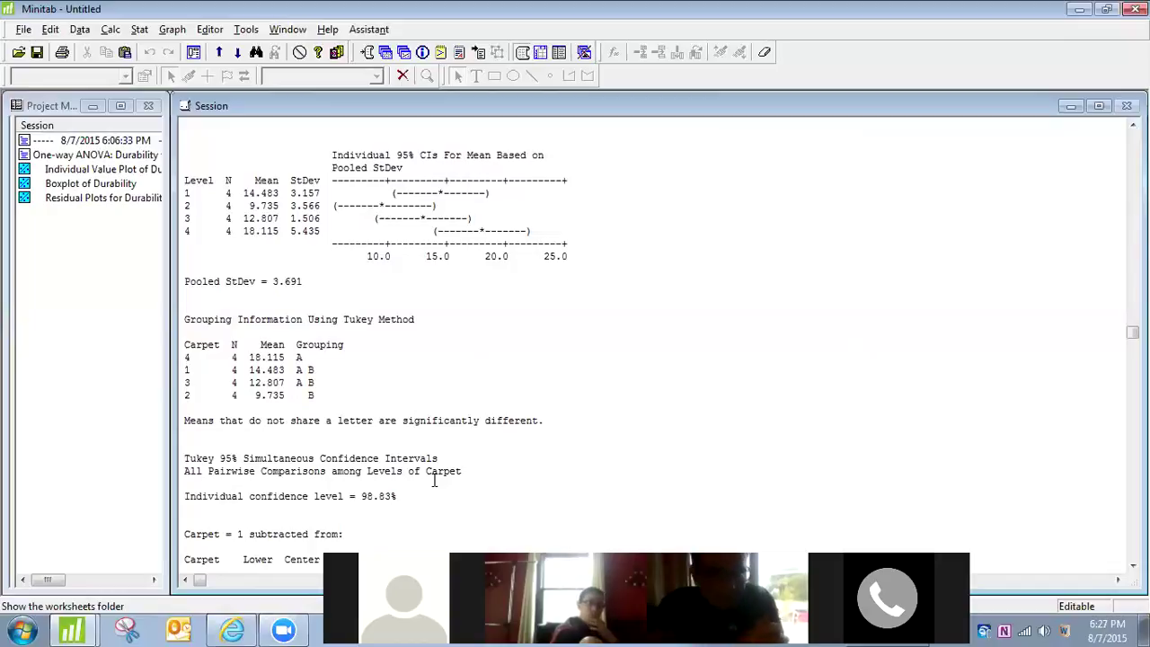
# - View the Exh_aov.MTW worksheet and the Boxplot of Durability, and return to the session output
pyautogui.click(385, 52)
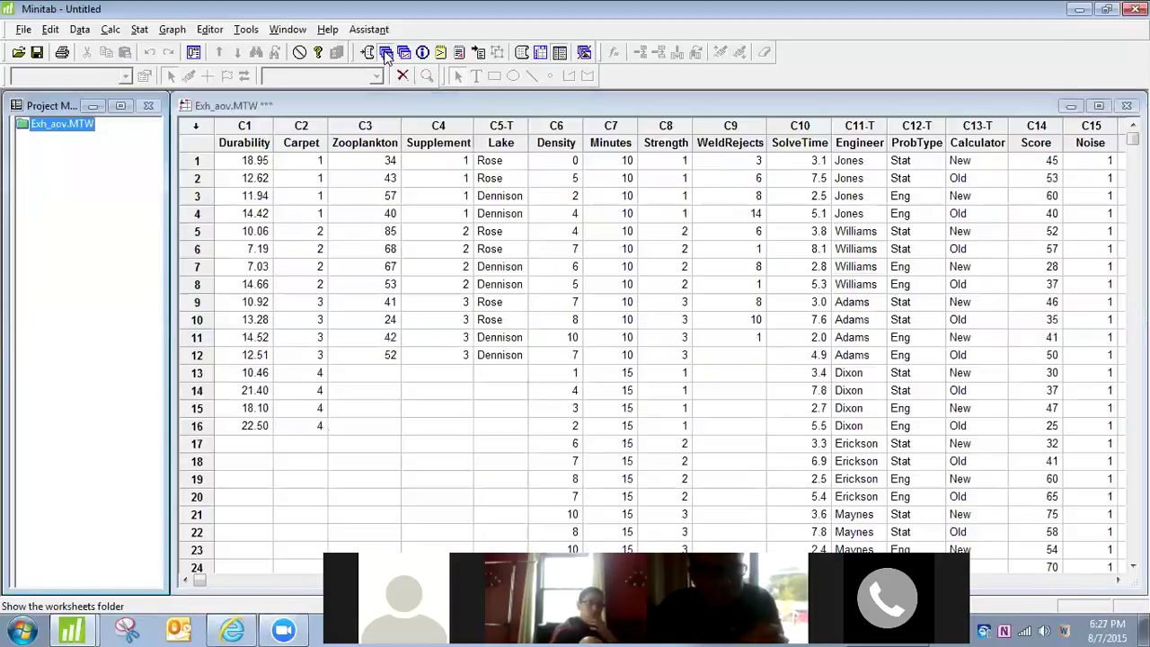
pyautogui.click(403, 52)
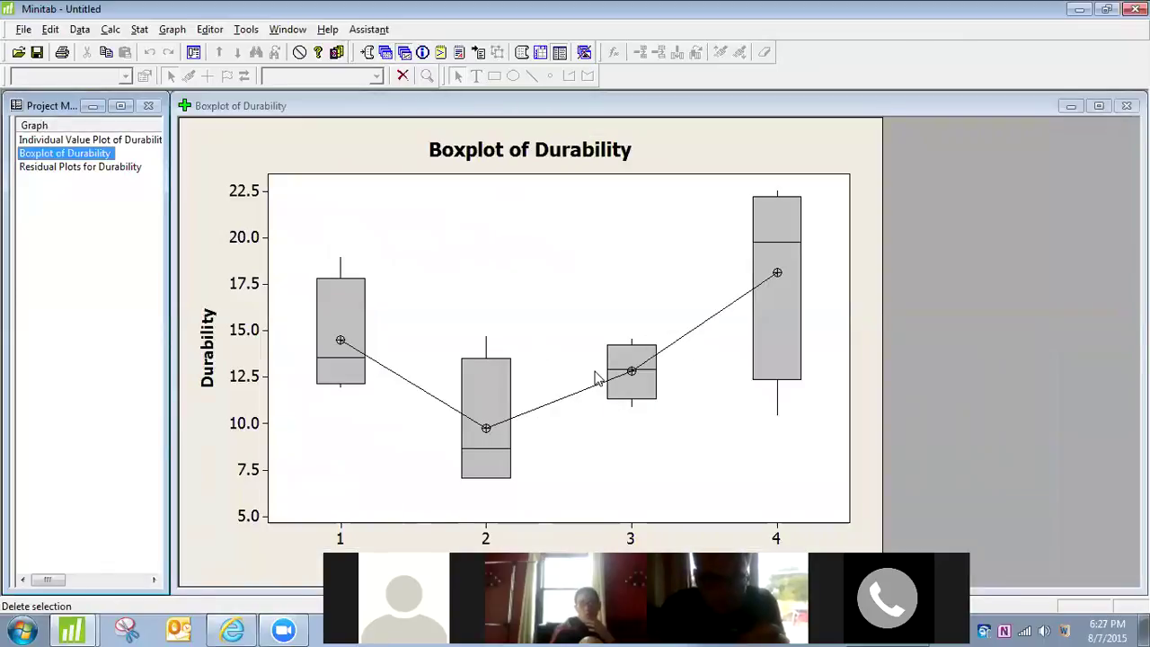
pyautogui.click(368, 52)
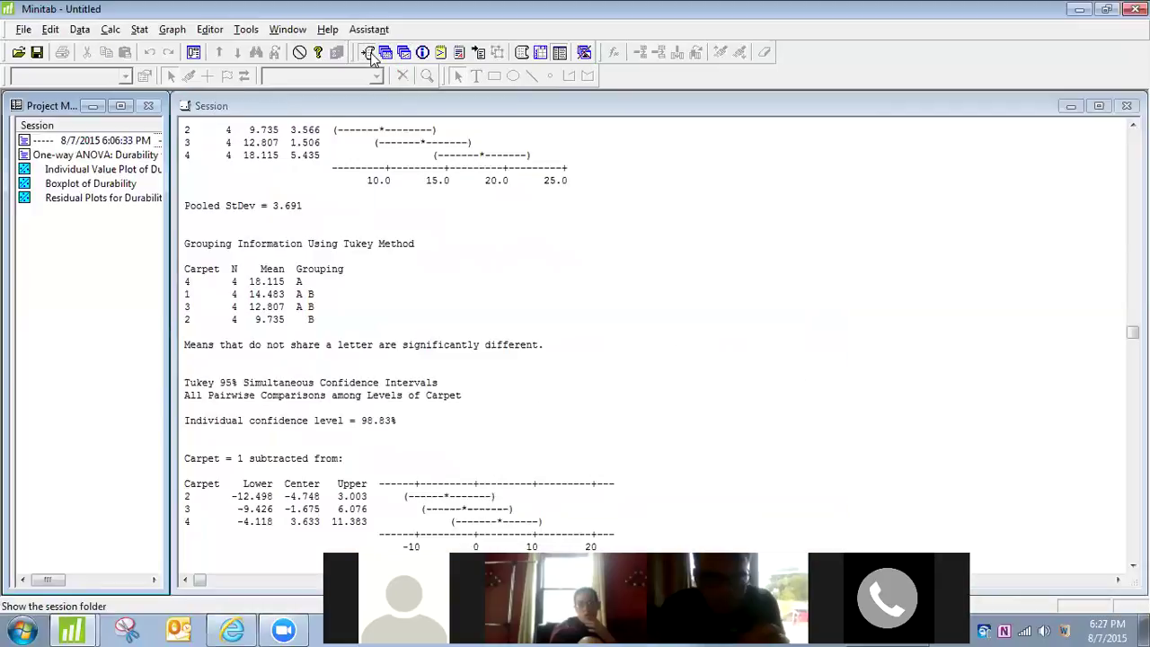
pyautogui.click(403, 52)
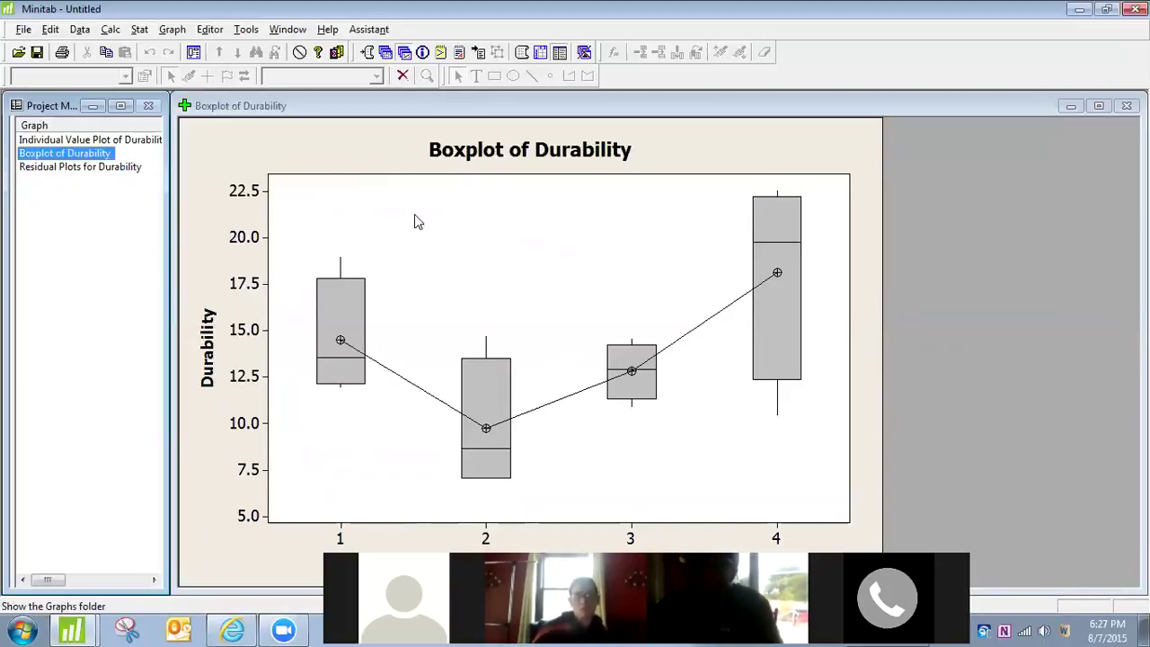
pyautogui.click(388, 55)
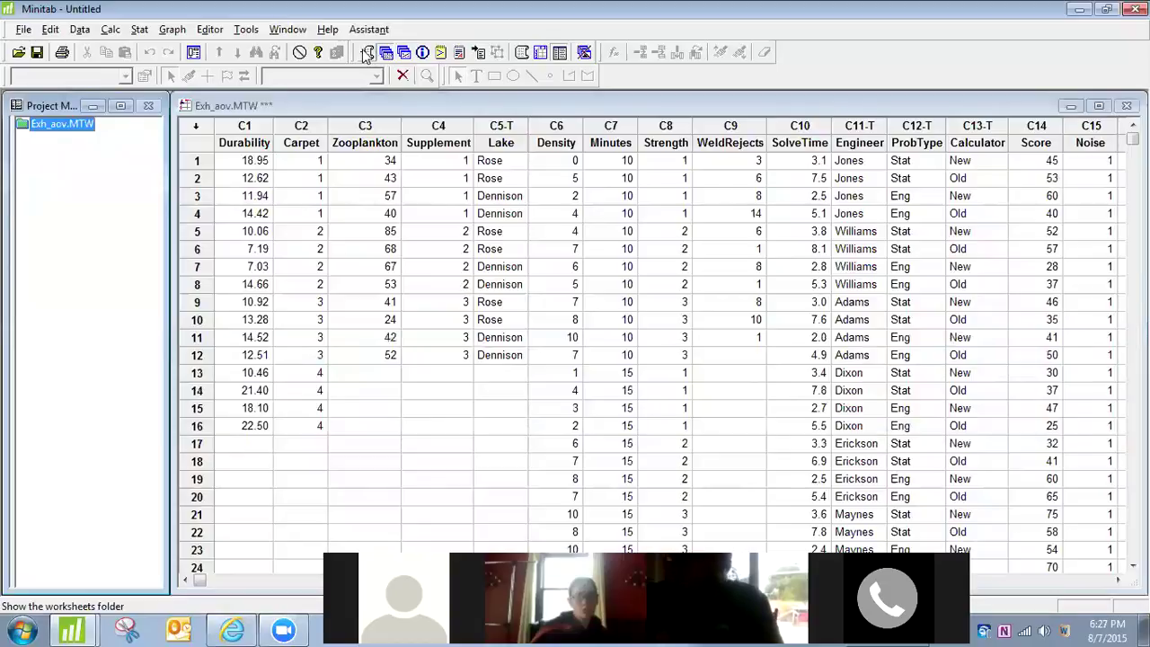
pyautogui.click(366, 55)
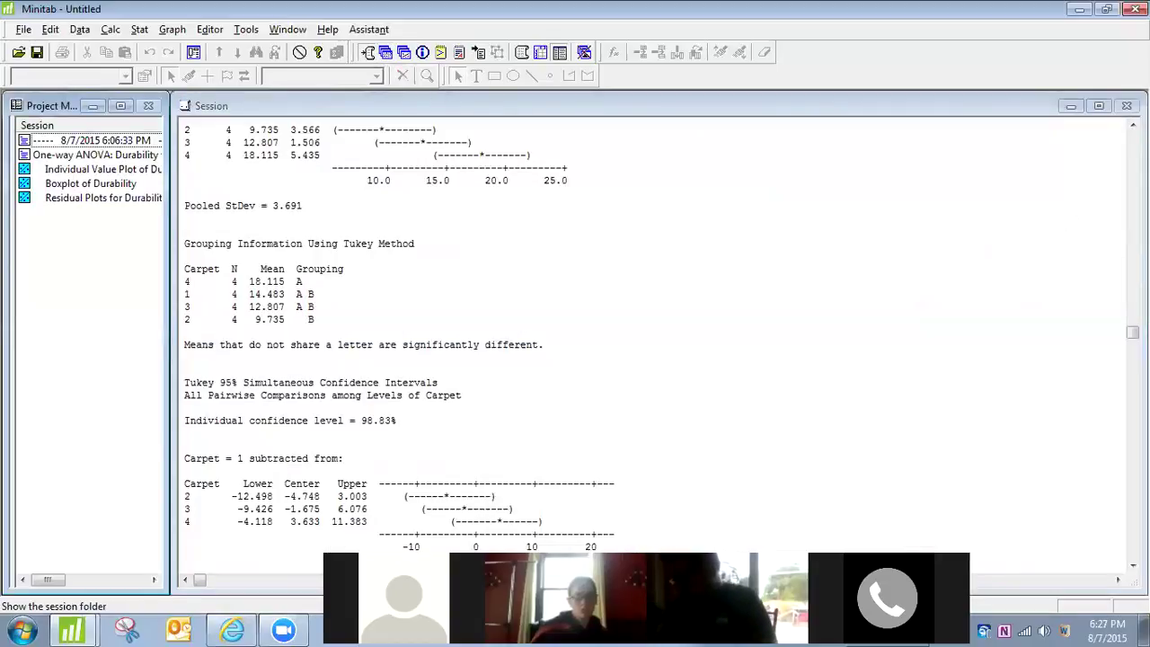
# - Go back to the ANOVA table for Durability versus Carpet and highlight the P-value of Carpet
pyautogui.click(187, 281)
pyautogui.scroll(4, 187, 281)
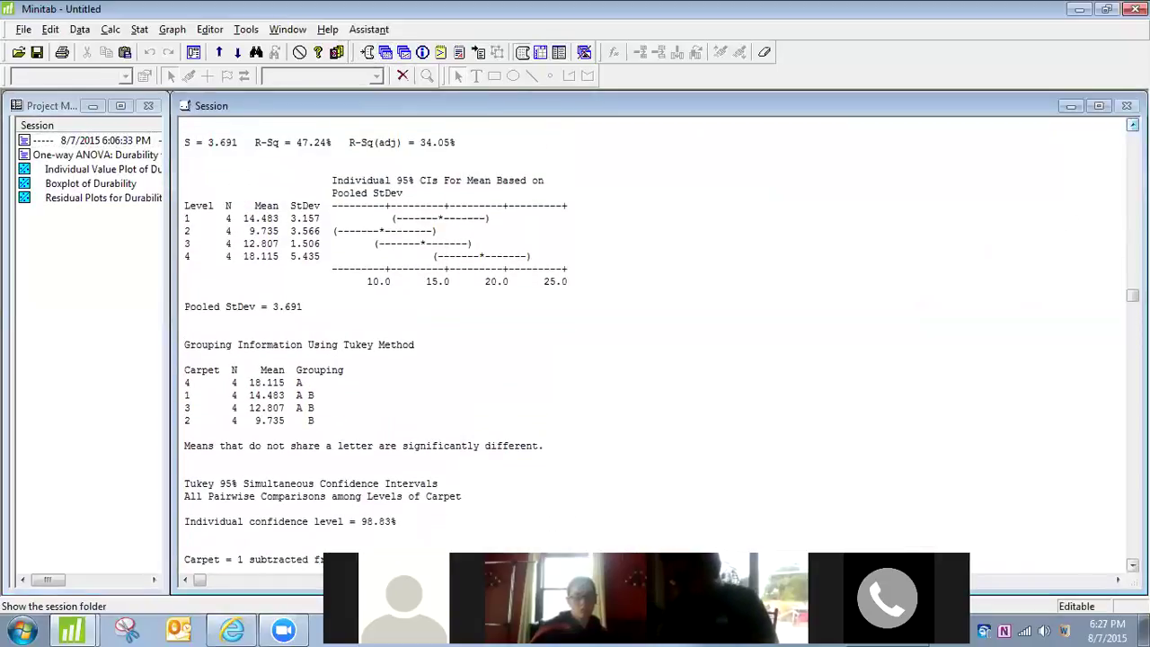
pyautogui.scroll(3, 187, 282)
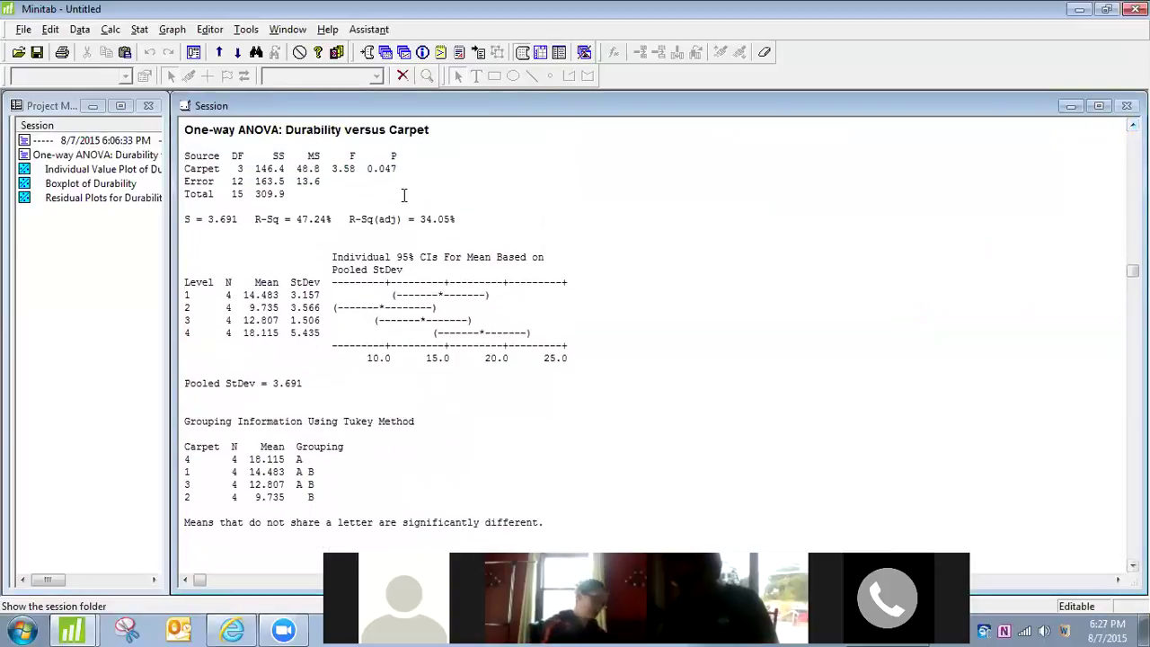
pyautogui.doubleClick(393, 168)
pyautogui.click(424, 175)
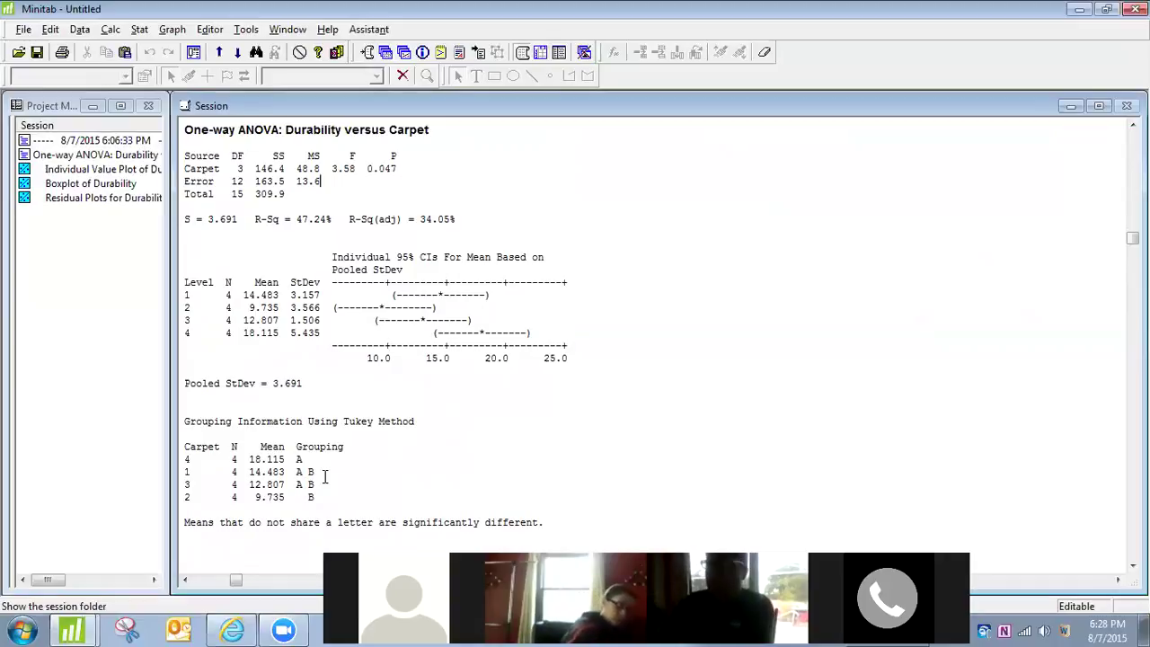
# - Highlight the Tukey grouping rows of carpets 1, 3 and 2 and review the note about means not sharing a letter
pyautogui.moveTo(328, 497); pyautogui.dragTo(255, 472)
pyautogui.click(401, 490)
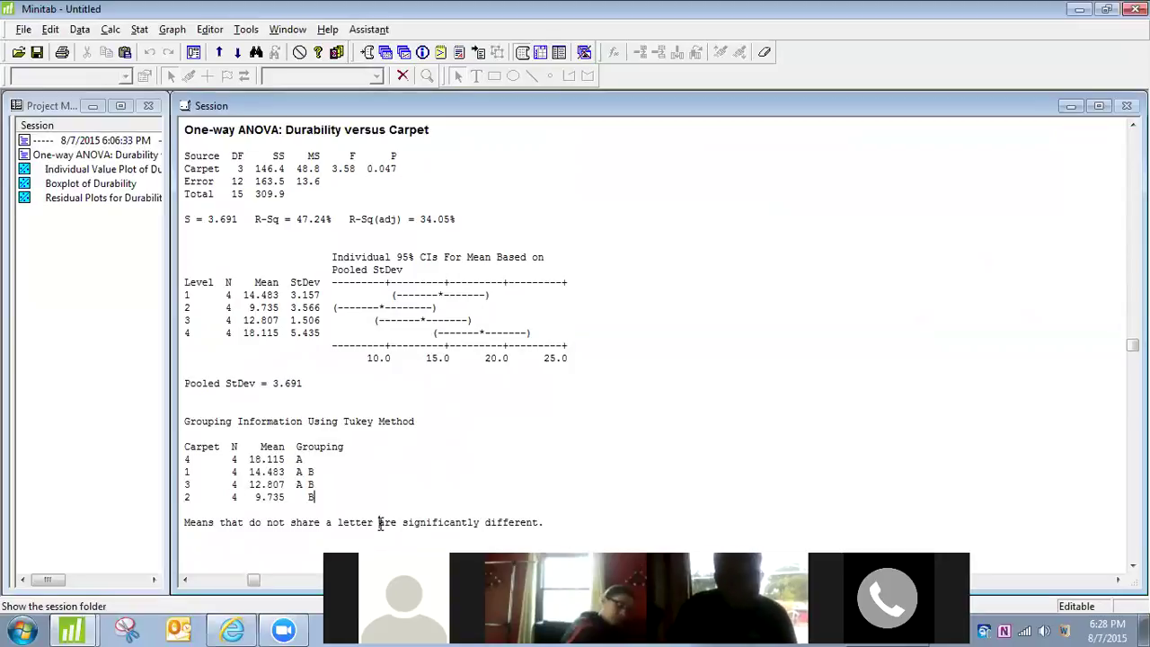
pyautogui.click(378, 522)
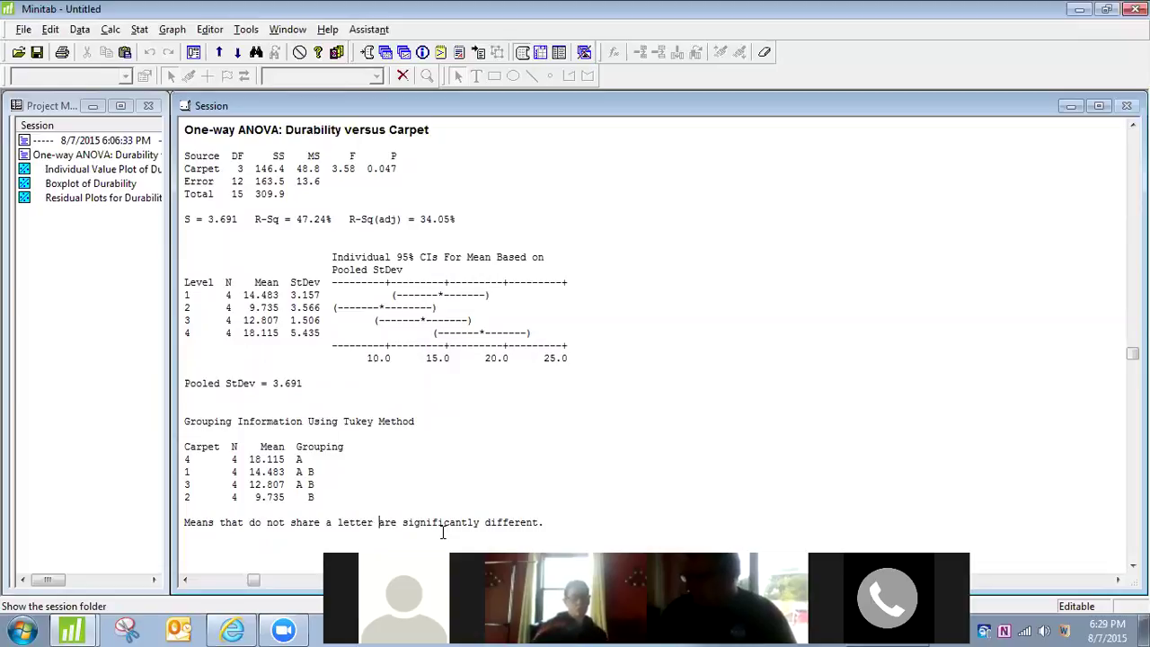
pyautogui.click(1132, 565)
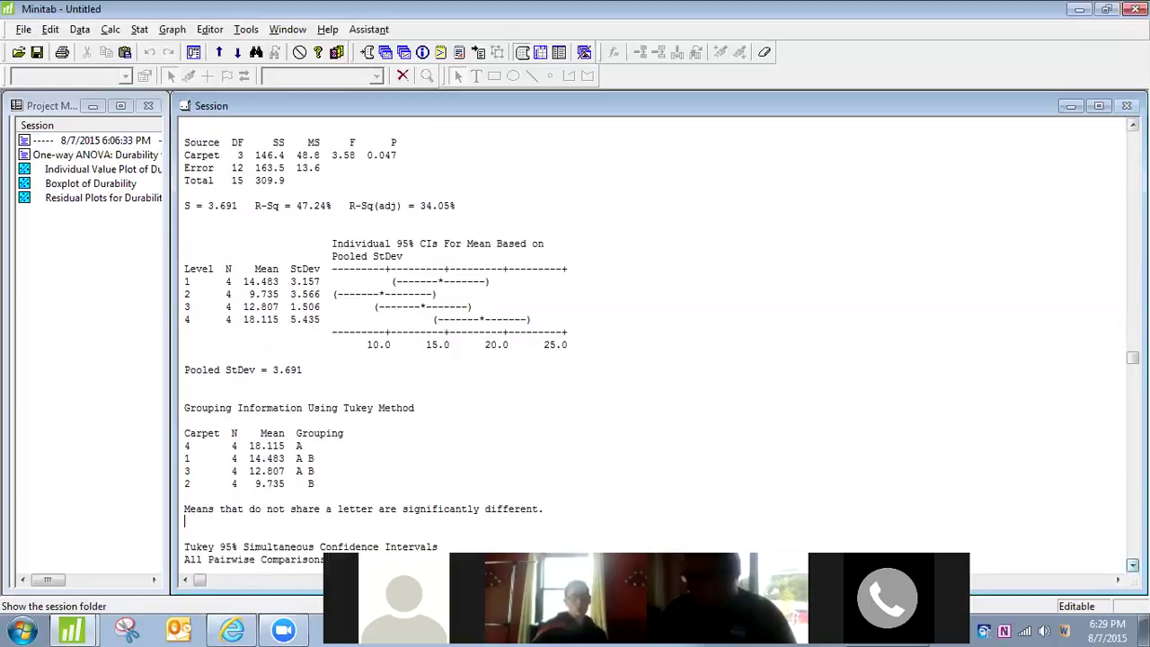
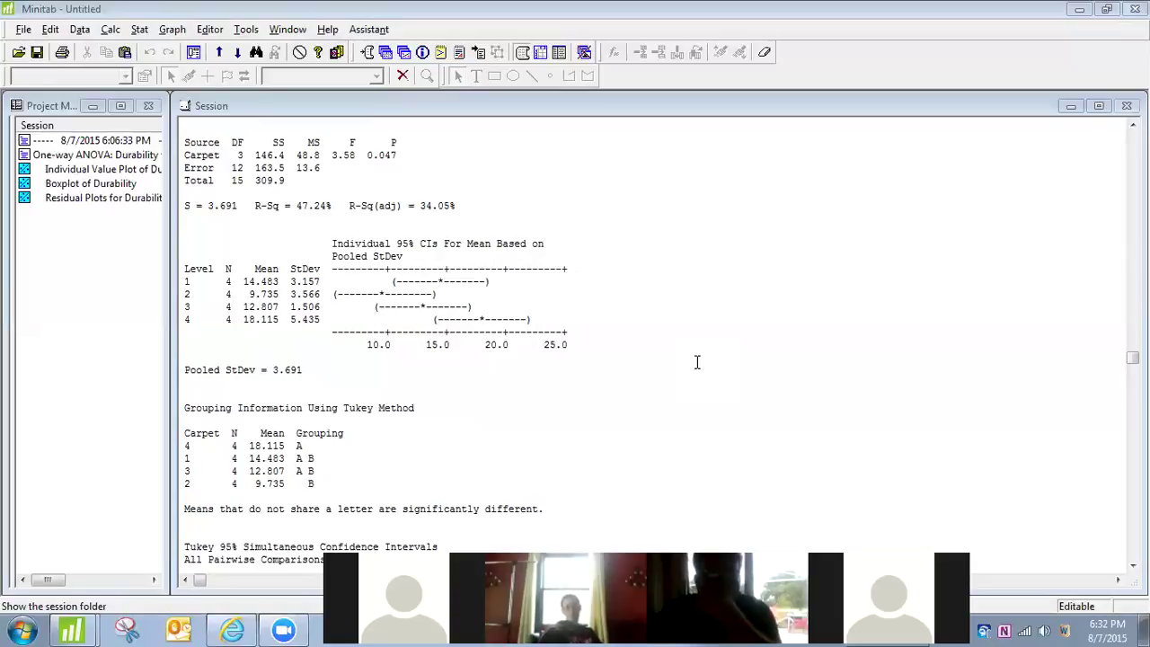
# - Return to the untitled project from Minitab Help, create a new blank Minitab worksheet and maximize it
pyautogui.click(72, 628)
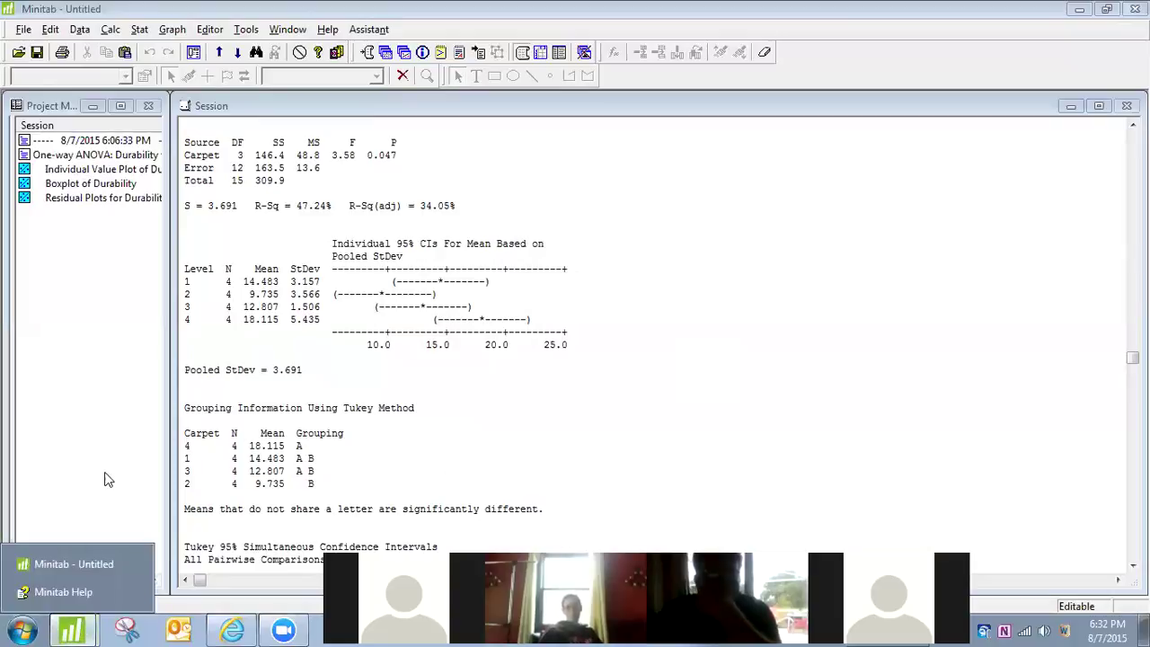
pyautogui.click(85, 554)
pyautogui.click(24, 29)
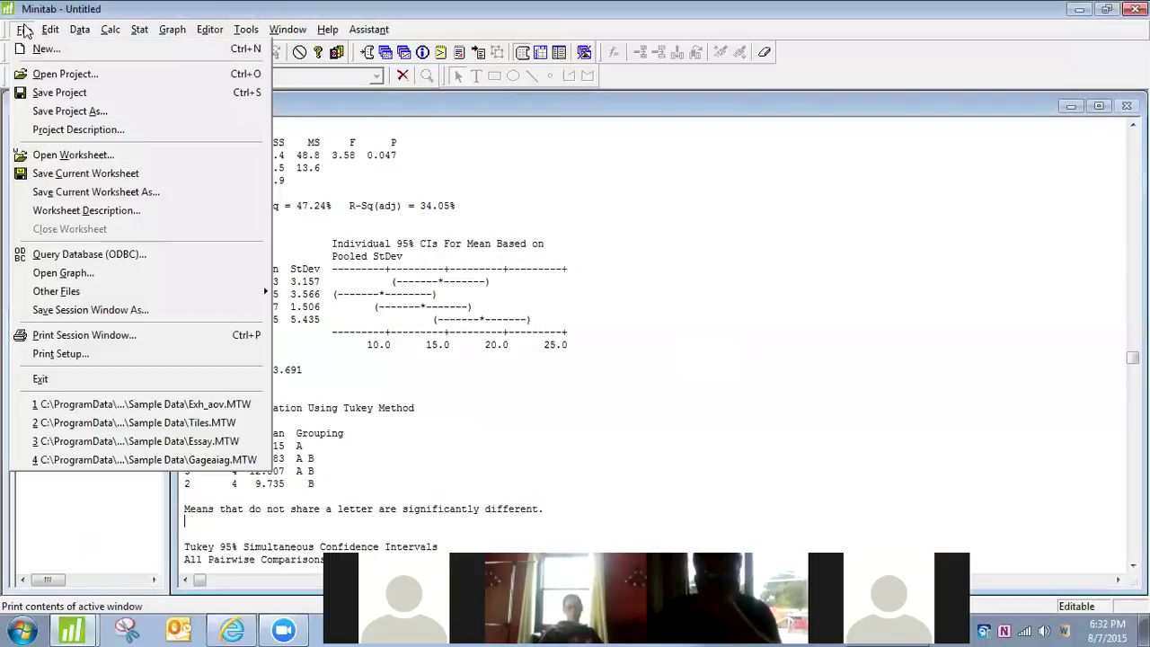
pyautogui.click(46, 48)
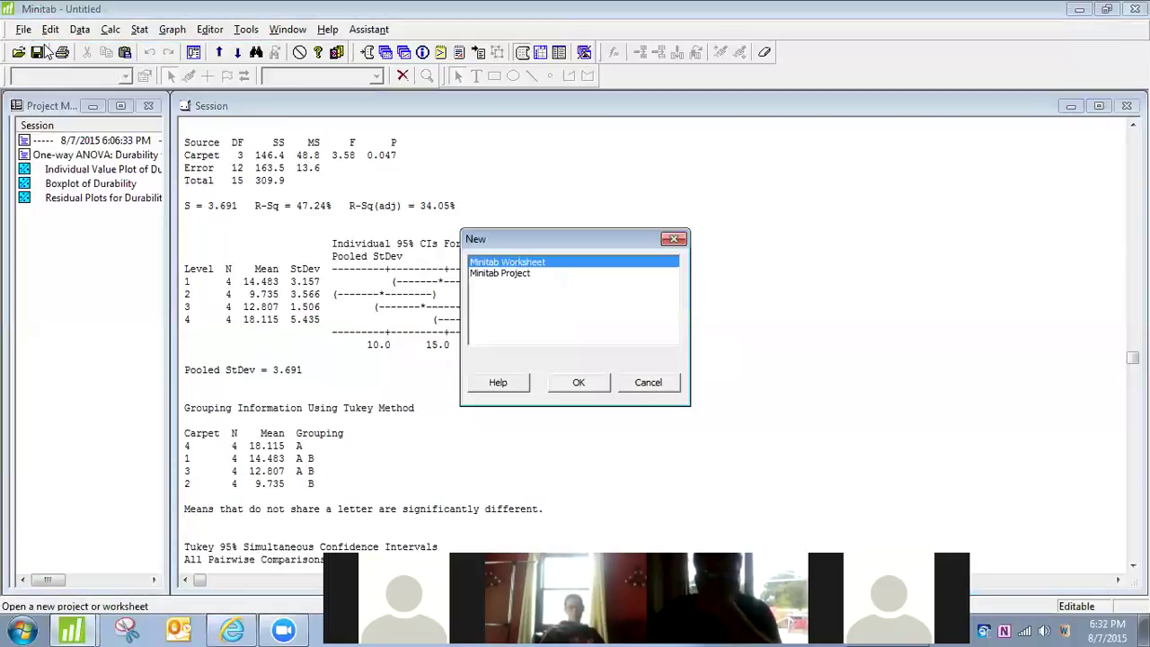
pyautogui.click(577, 384)
pyautogui.doubleClick(481, 366)
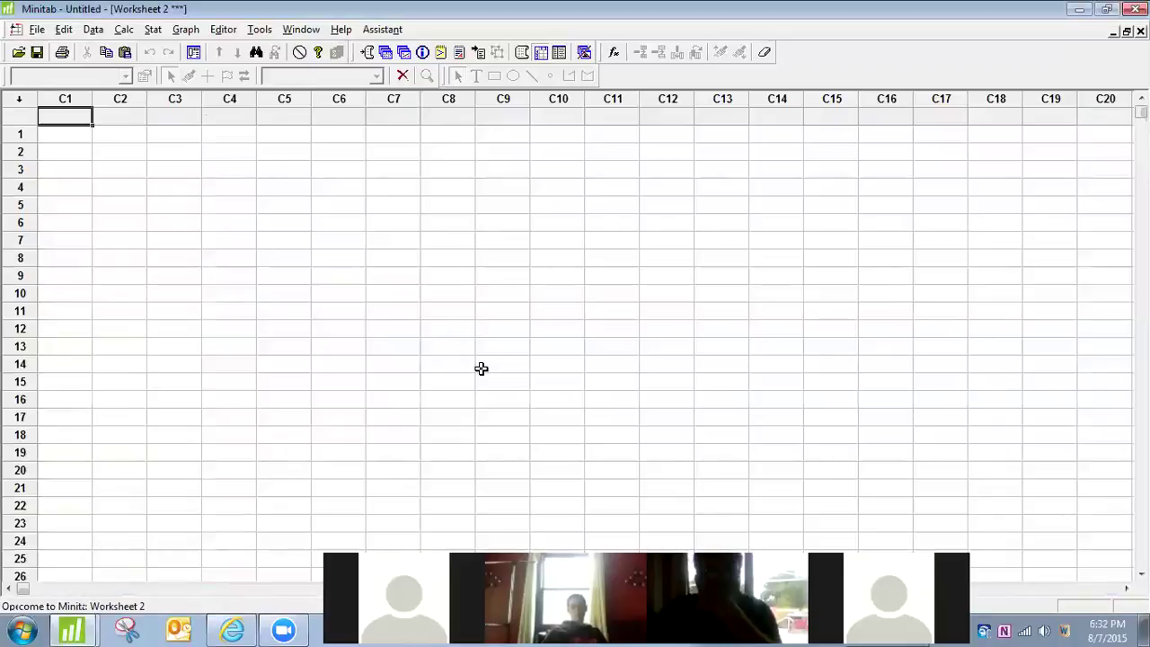
# - Name columns C1 to C4 Prod 1, prod 2, prod 3 and prod 4, and go to the first data cell
pyautogui.write('Prod')
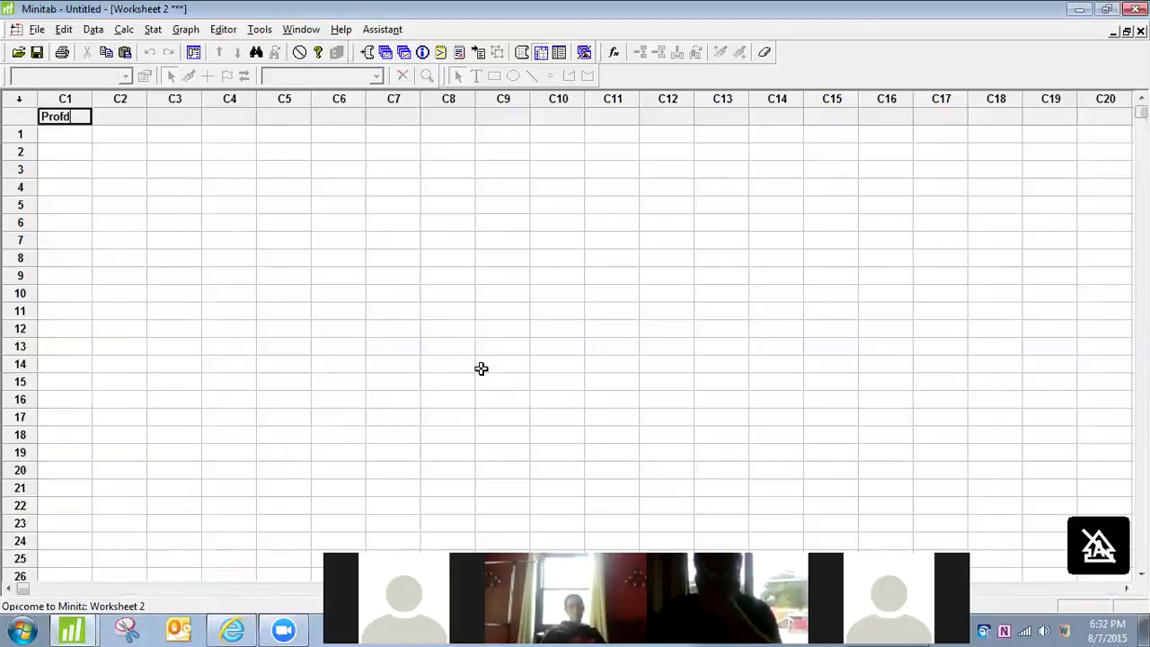
pyautogui.write(' 1')
pyautogui.press('Tab')
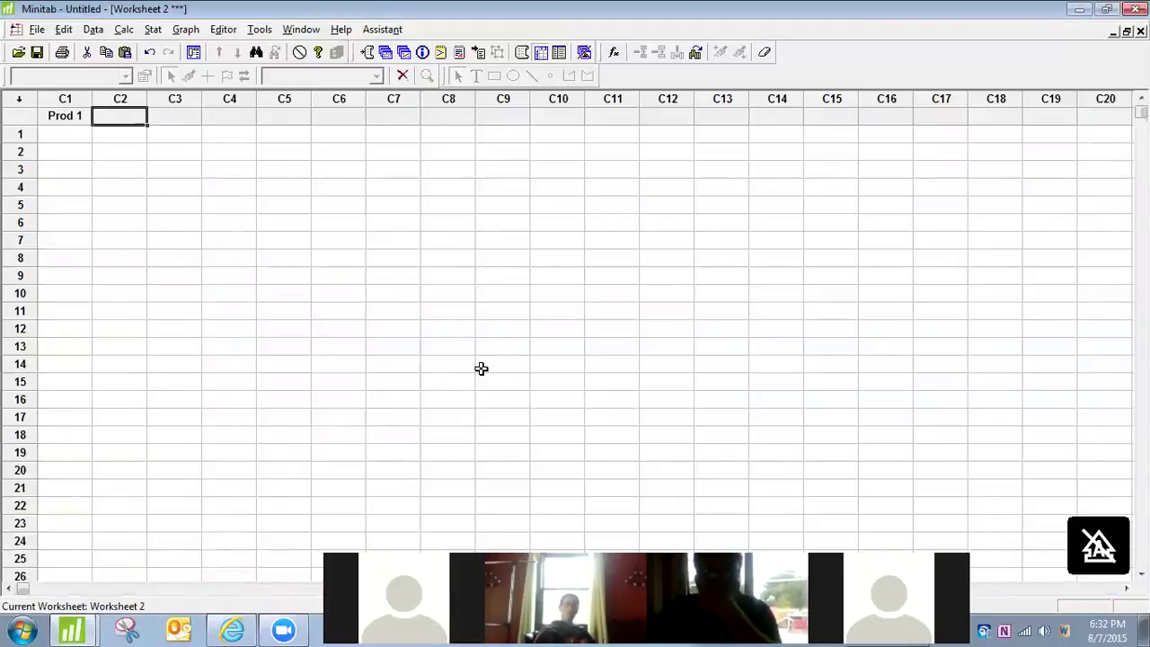
pyautogui.write('prod 2')
pyautogui.press('Tab')
pyautogui.write('prod ')
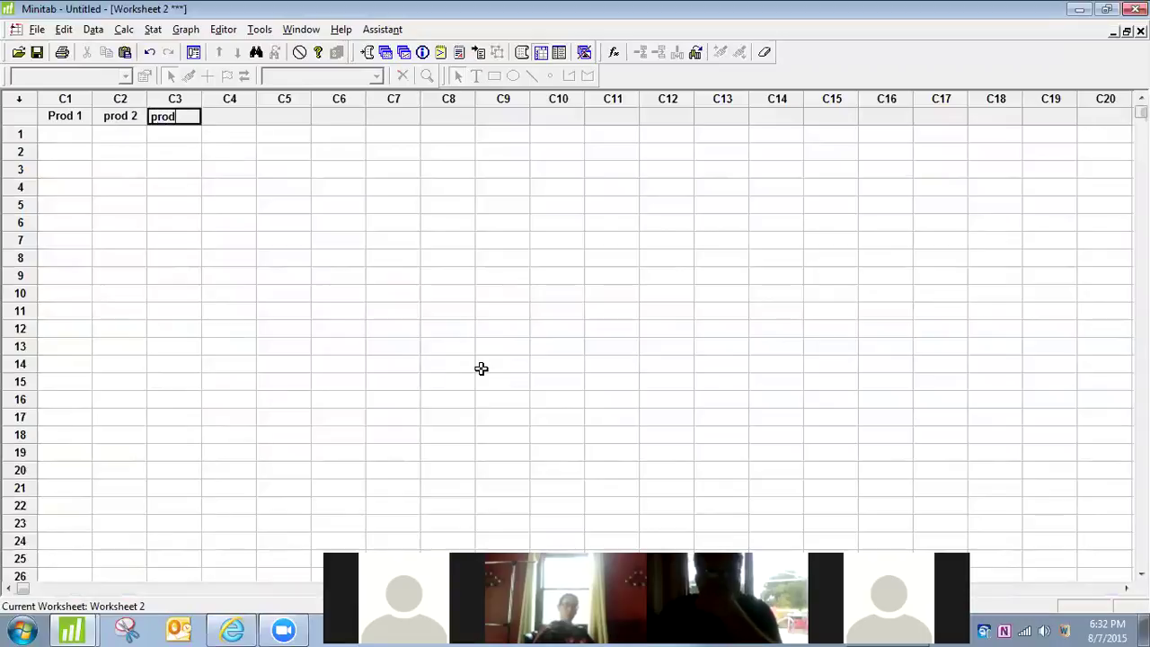
pyautogui.write('3')
pyautogui.press('Tab')
pyautogui.write('prod 4')
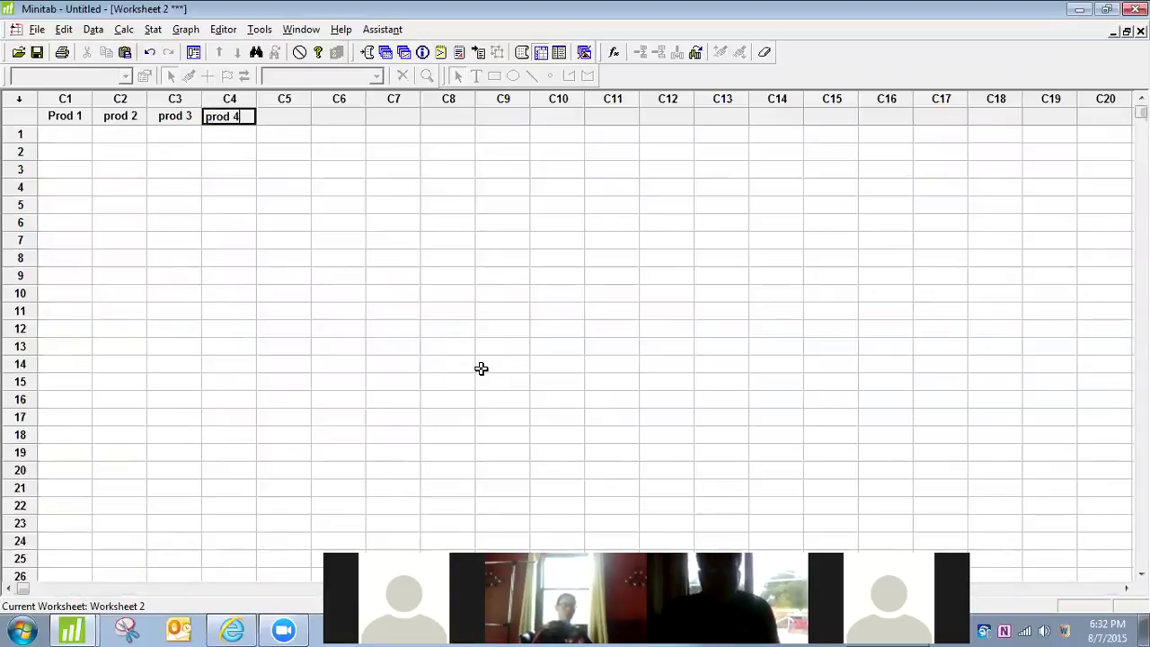
pyautogui.press('Return')
pyautogui.hotkey('ctrl', 'Home')
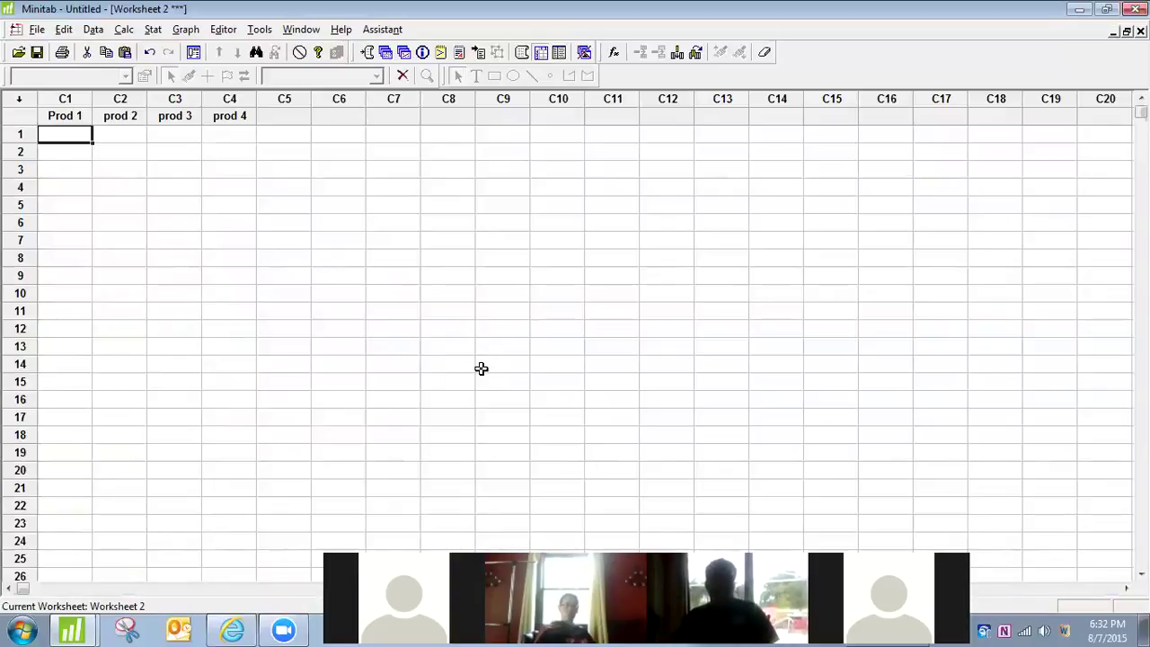
# - Enter the values 4.2 and 4.23 in the first two rows of the Prod 1 column
pyautogui.write('4.2')
pyautogui.press('Return')
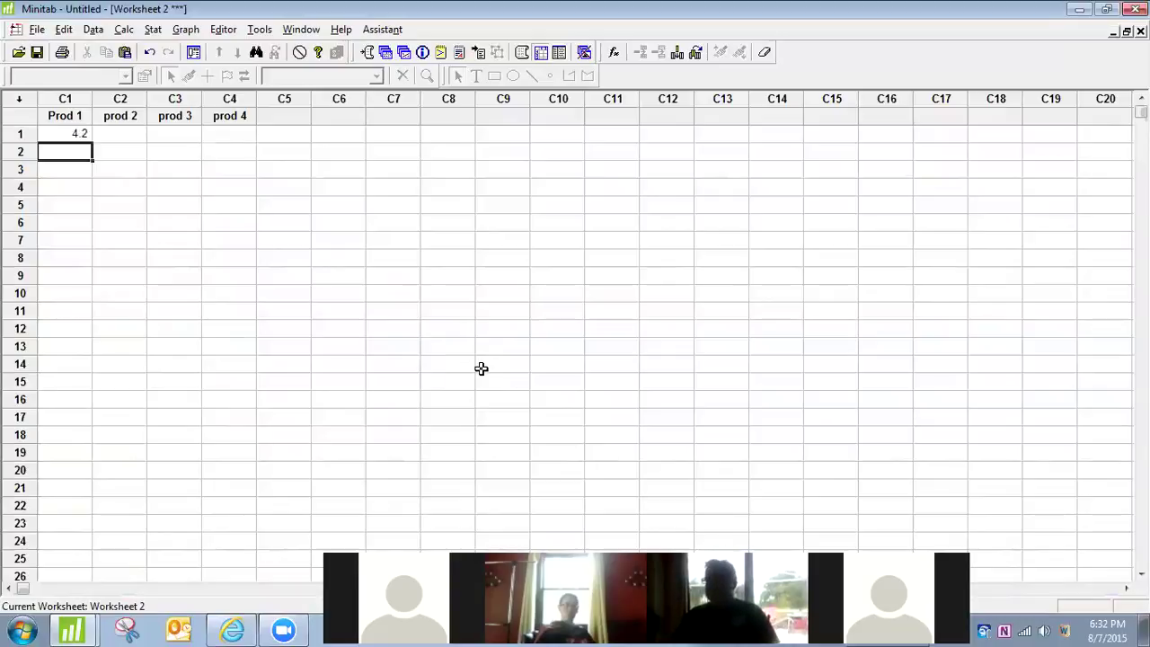
pyautogui.write('4.23')
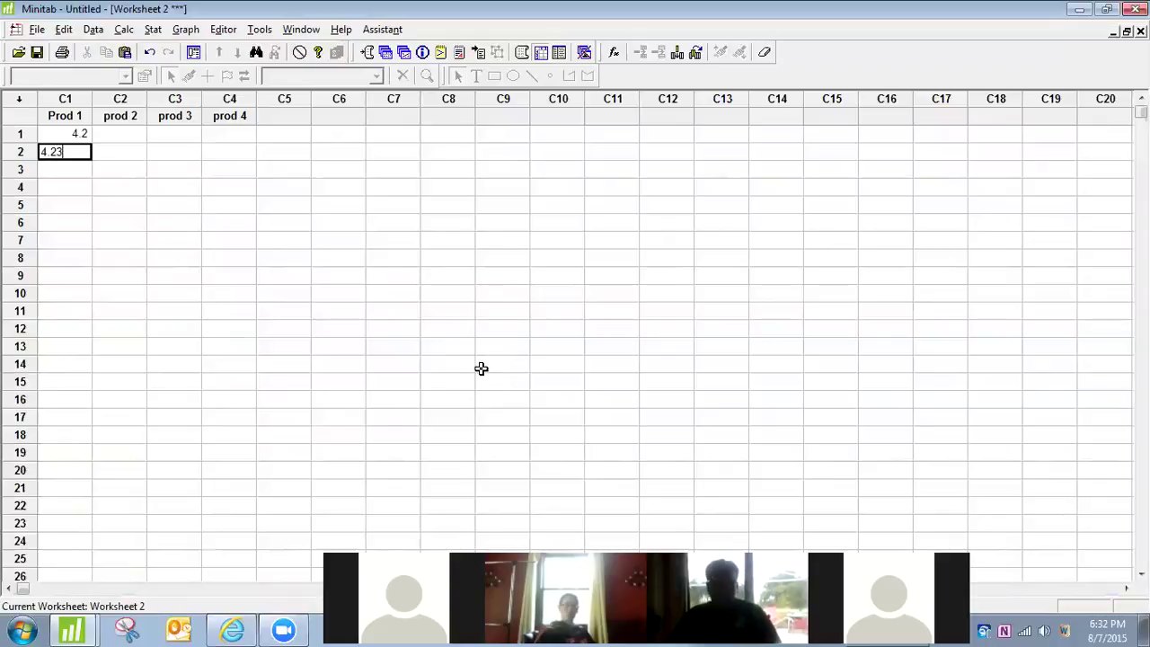
pyautogui.press('Return')
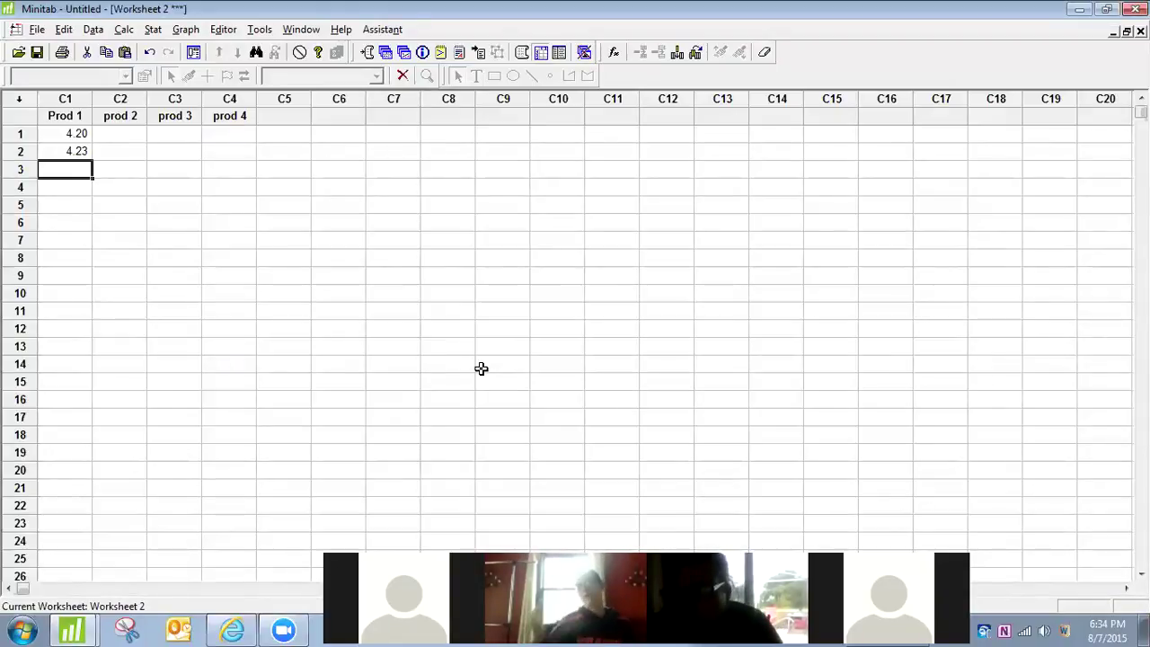
# - Start the 1-Sample Poisson Rate test from the basic statistics and open the example in its help
pyautogui.click(154, 32)
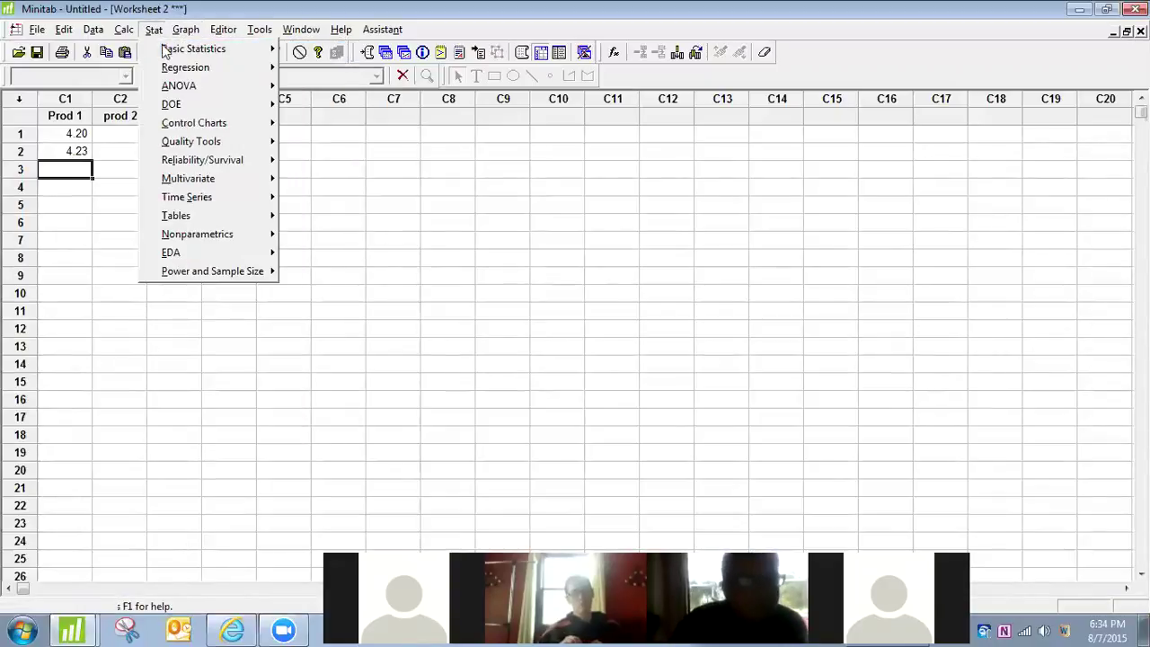
pyautogui.moveTo(194, 53)
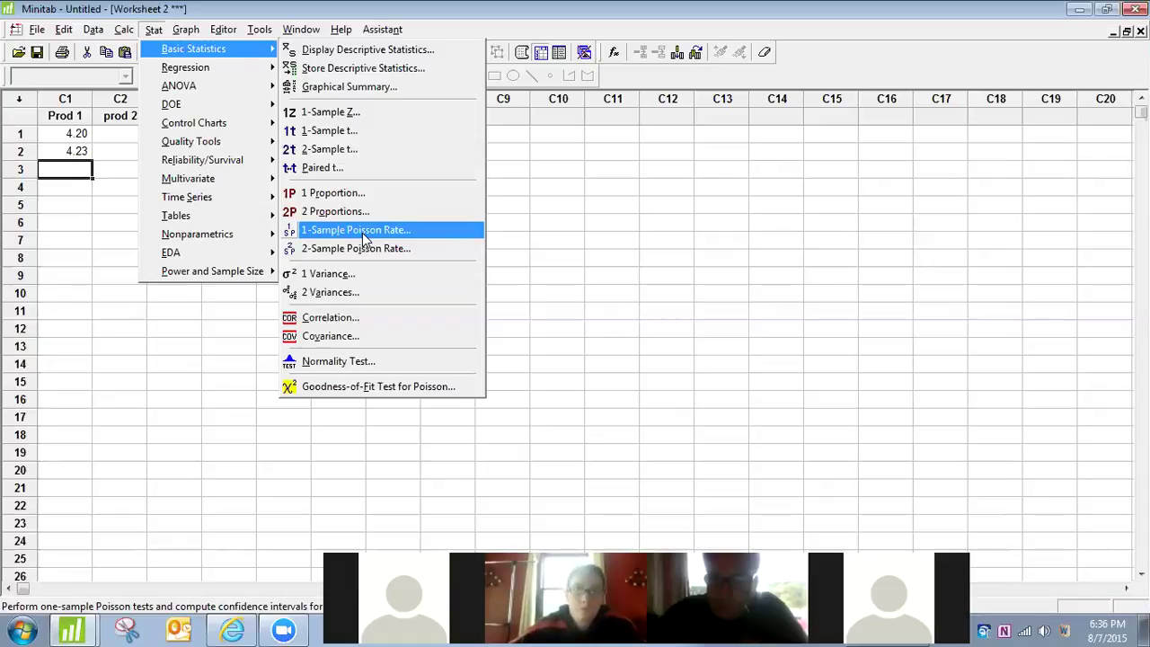
pyautogui.click(362, 233)
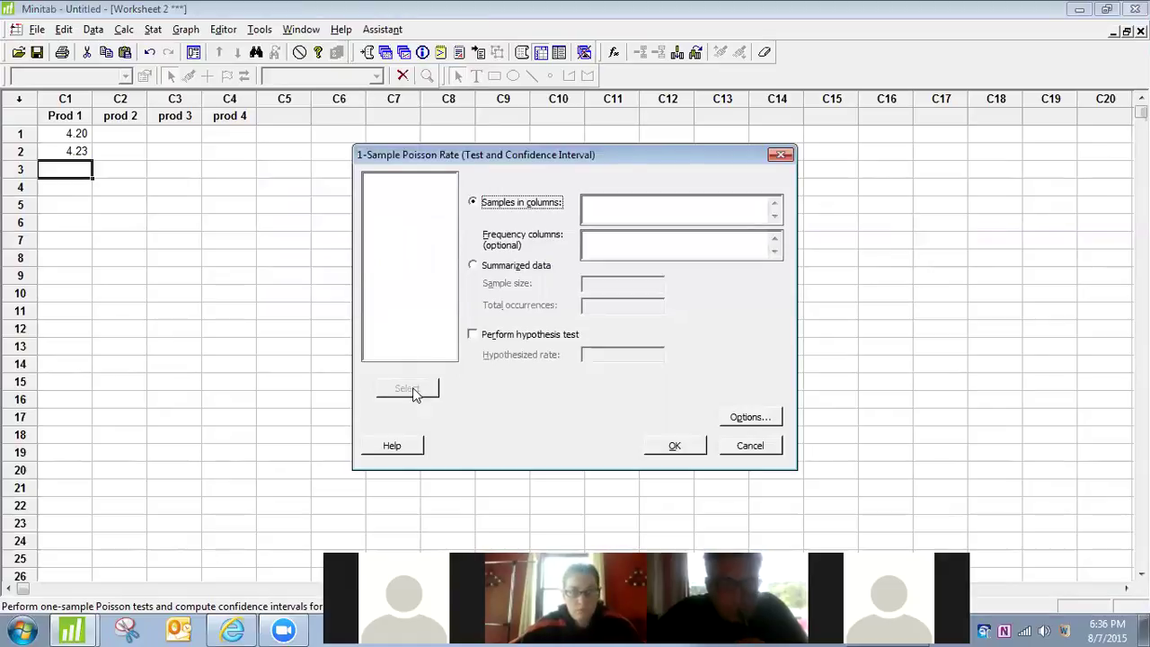
pyautogui.click(409, 445)
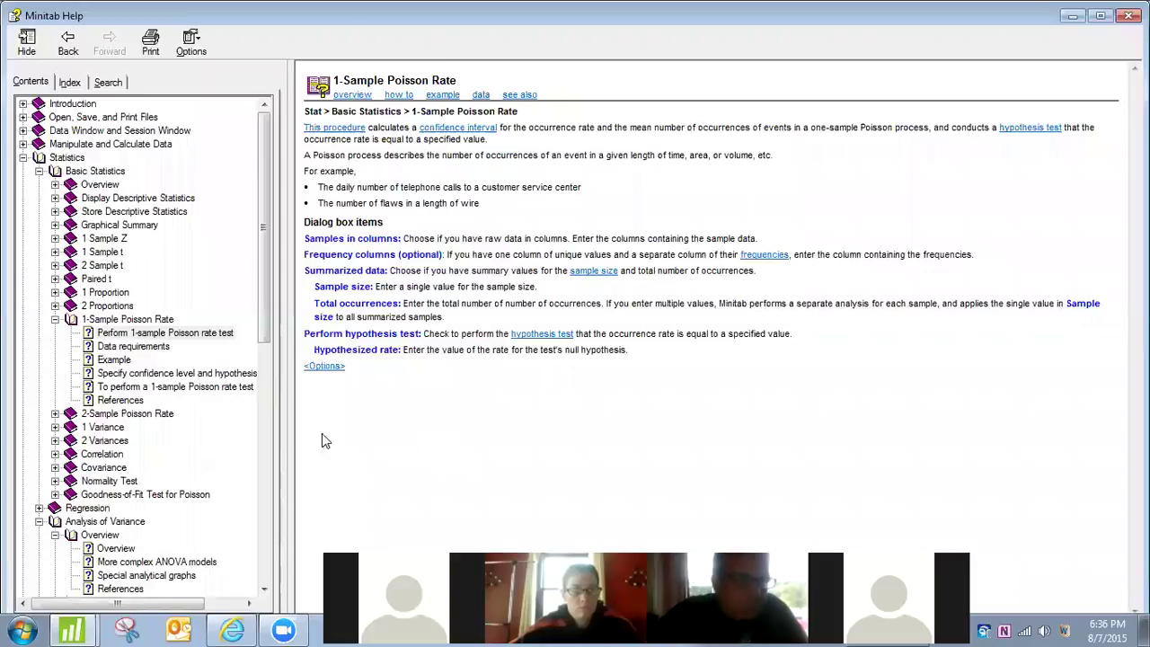
pyautogui.click(114, 362)
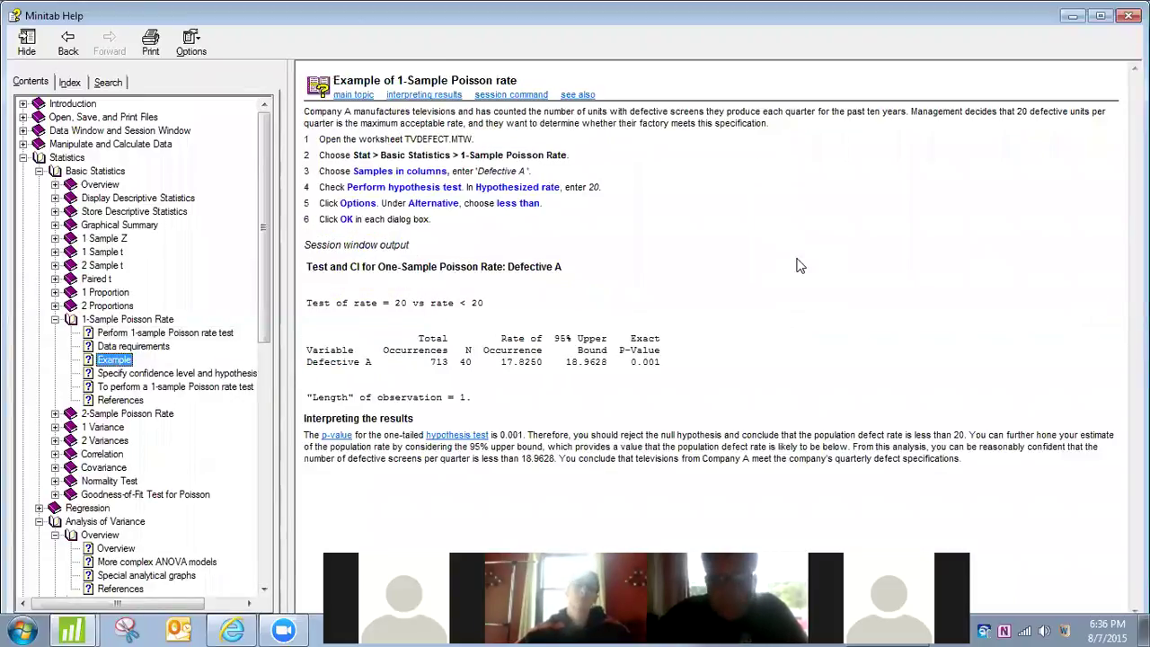
# - Read the television defects problem statement in the example, highlighting the description and the words "acceptable rate"
pyautogui.moveTo(307, 111); pyautogui.dragTo(620, 123)
pyautogui.click(629, 126)
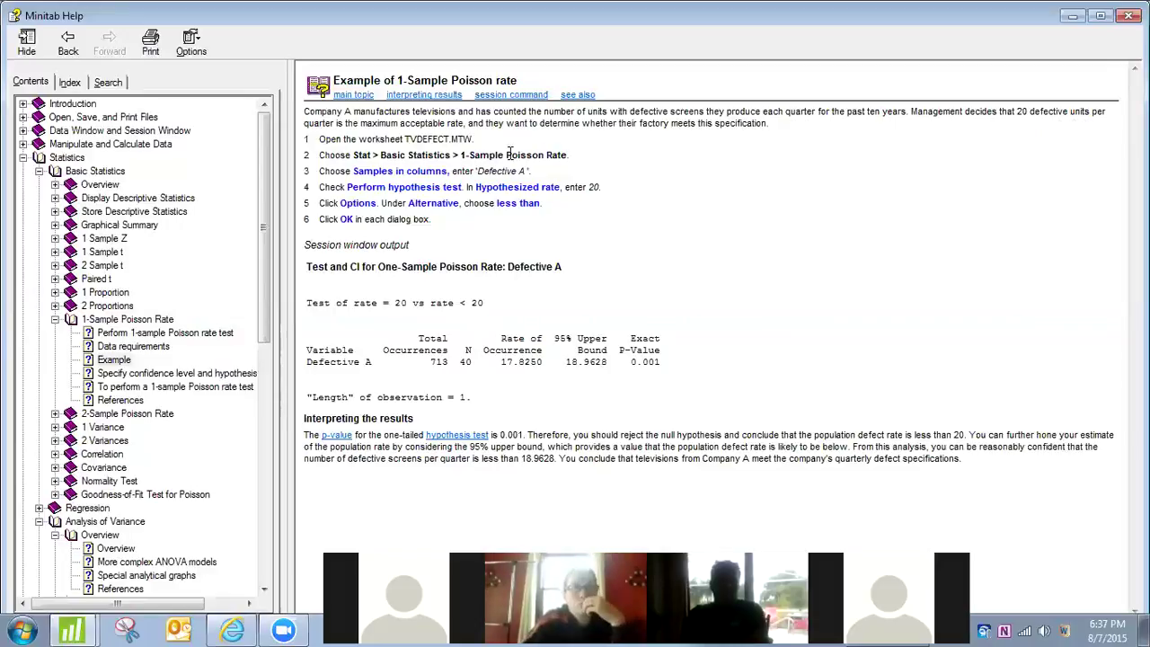
pyautogui.moveTo(461, 123); pyautogui.dragTo(401, 123)
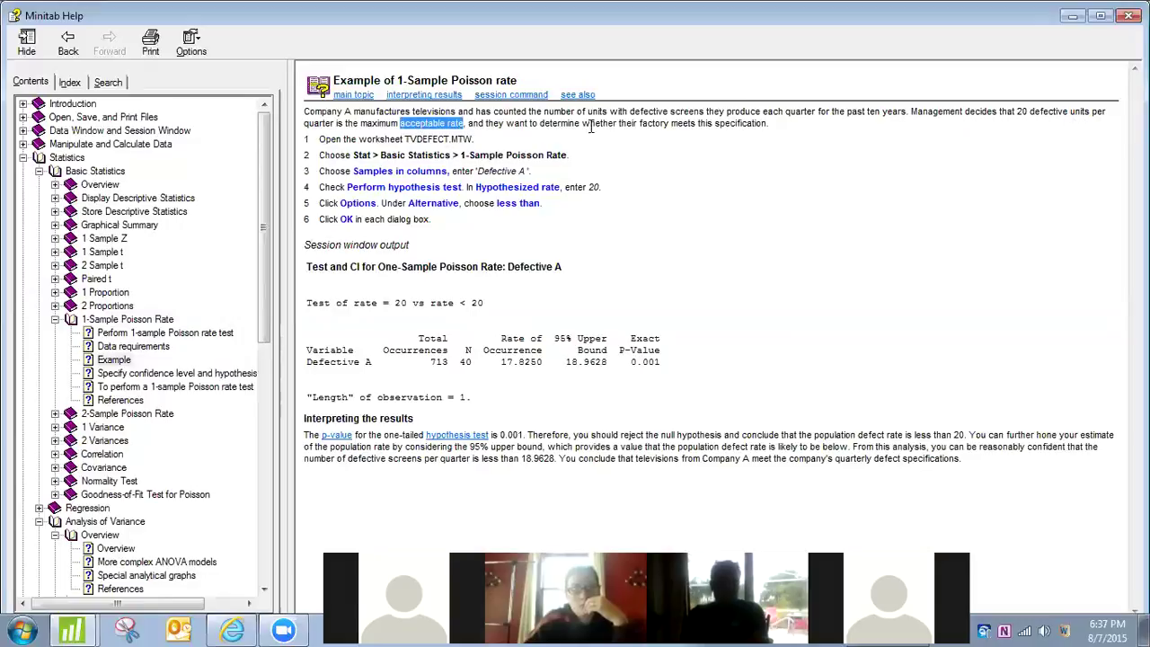
pyautogui.click(770, 137)
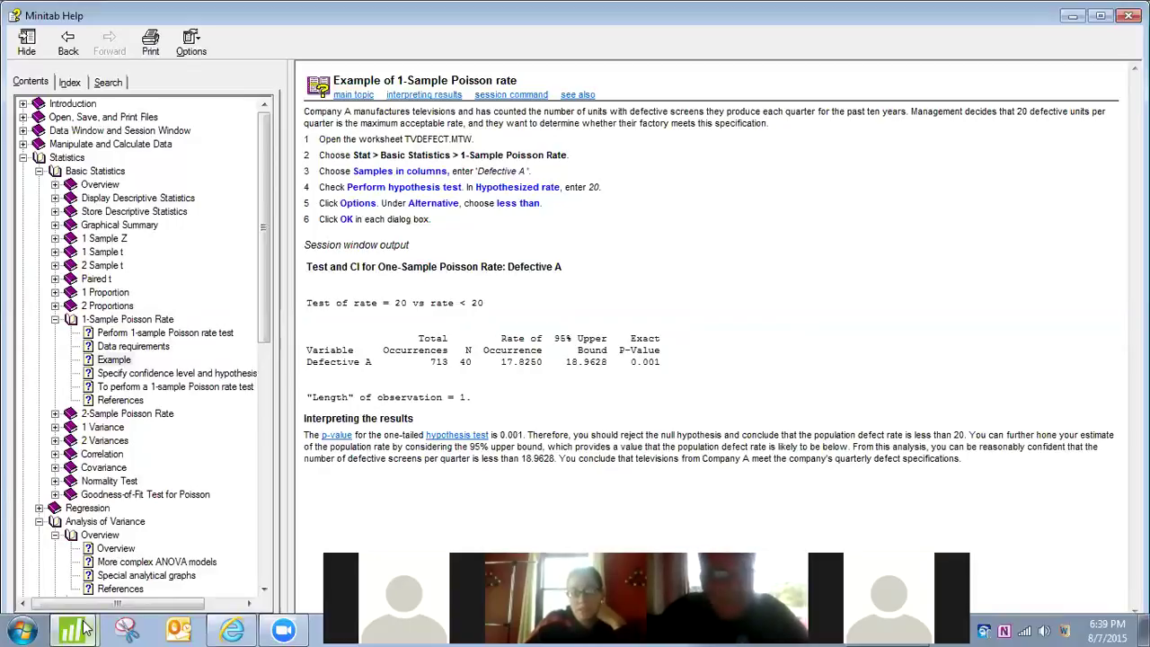
# - Switch from the help back to the Minitab worksheet and cancel the 1-Sample Poisson Rate test
pyautogui.moveTo(85, 629)
pyautogui.click(116, 563)
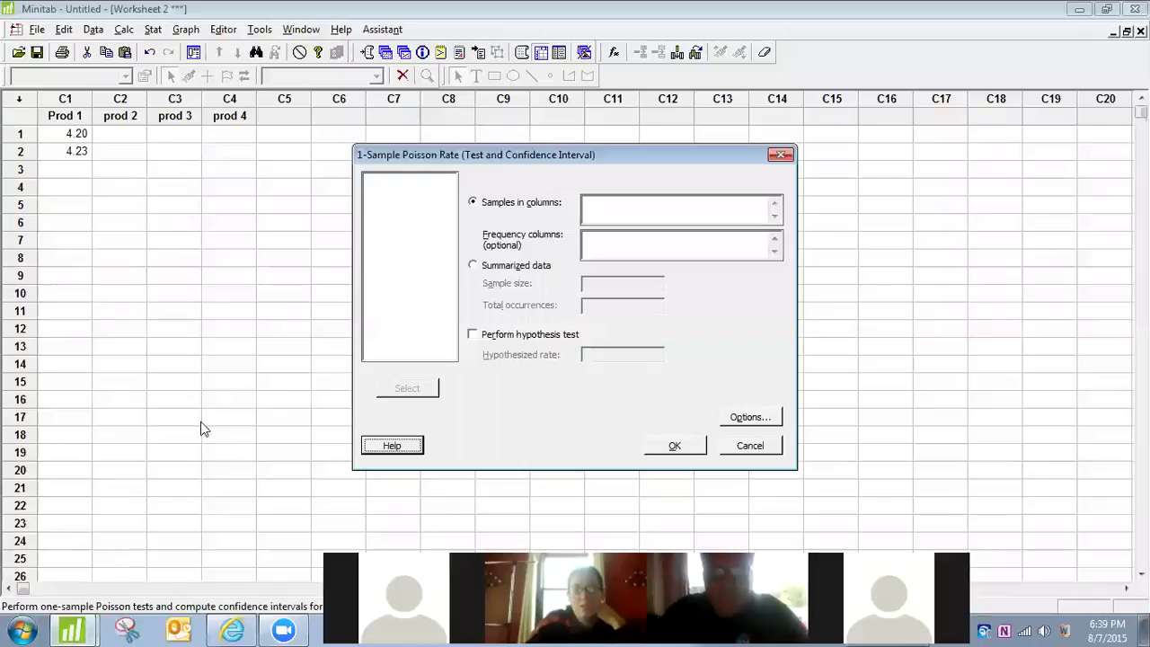
pyautogui.click(750, 445)
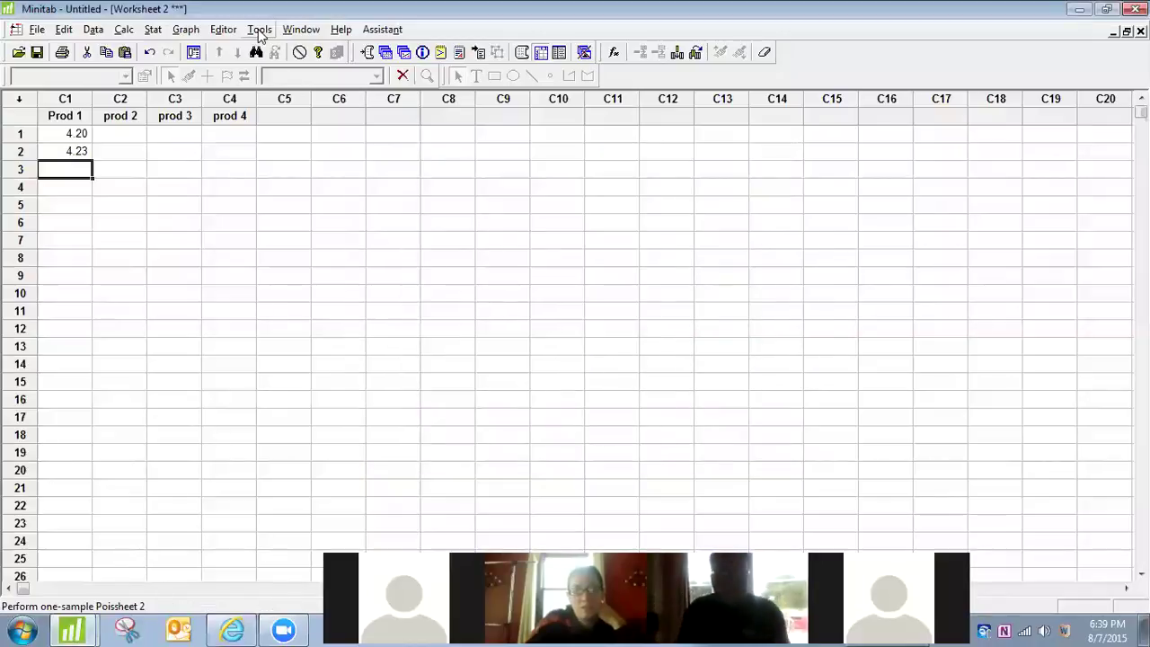
# - Look through the available statistical commands for control charts, individuals charts, quality tools and gage studies without starting one
pyautogui.click(259, 30)
pyautogui.click(154, 30)
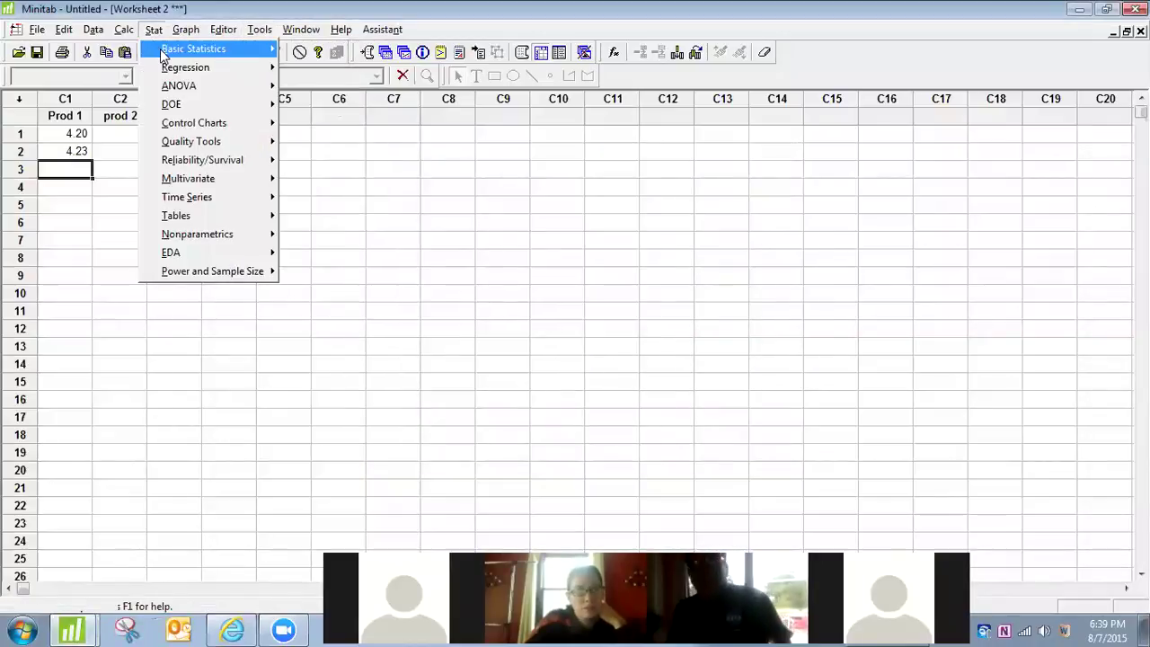
pyautogui.moveTo(162, 54)
pyautogui.moveTo(224, 123)
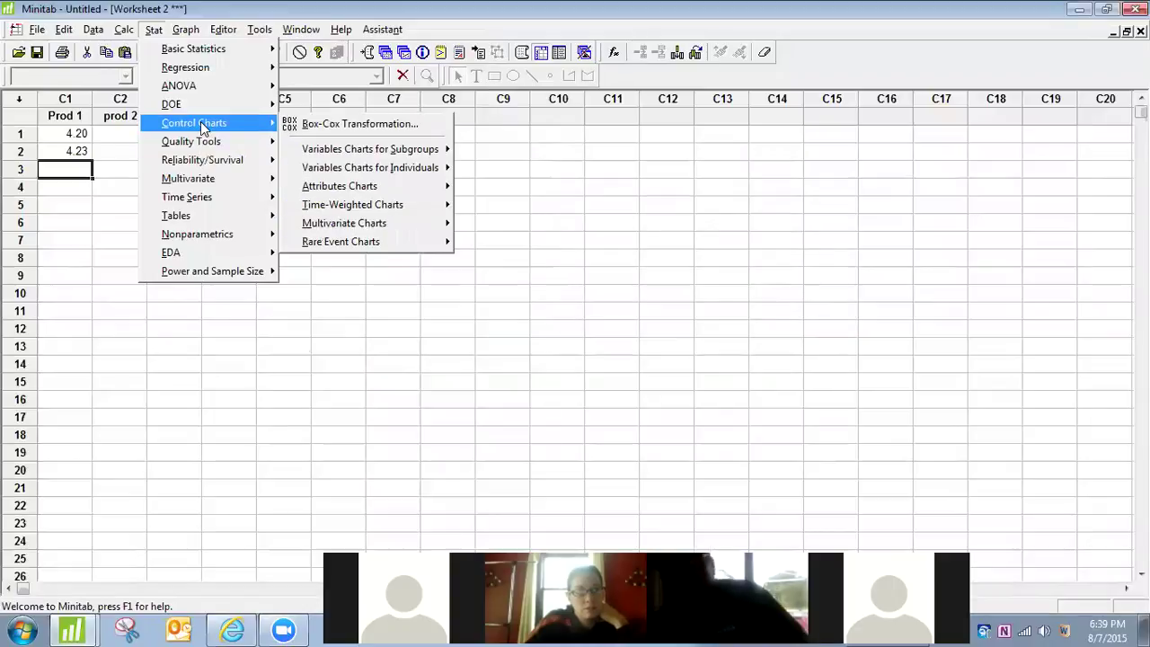
pyautogui.moveTo(395, 158)
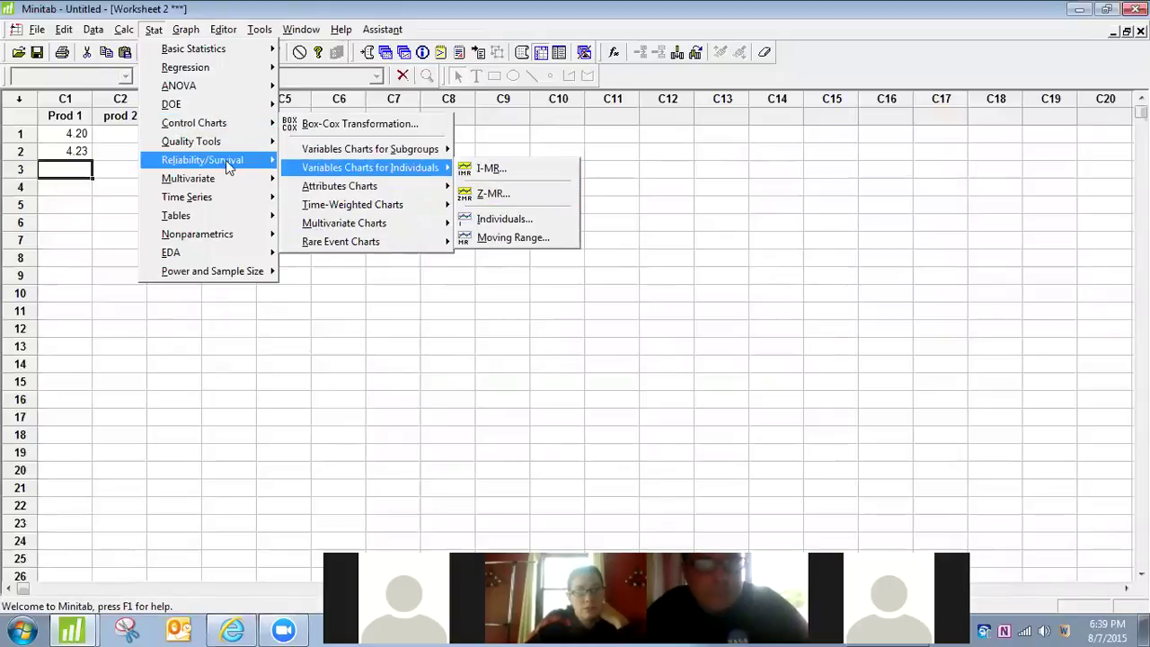
pyautogui.moveTo(205, 148)
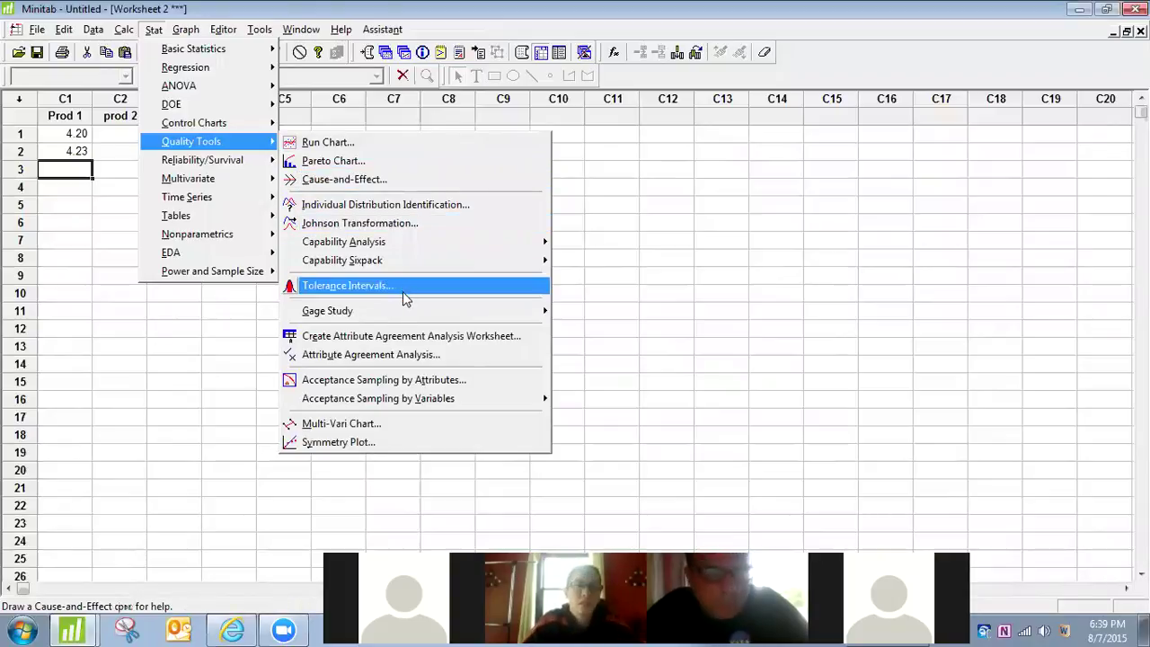
pyautogui.moveTo(404, 310)
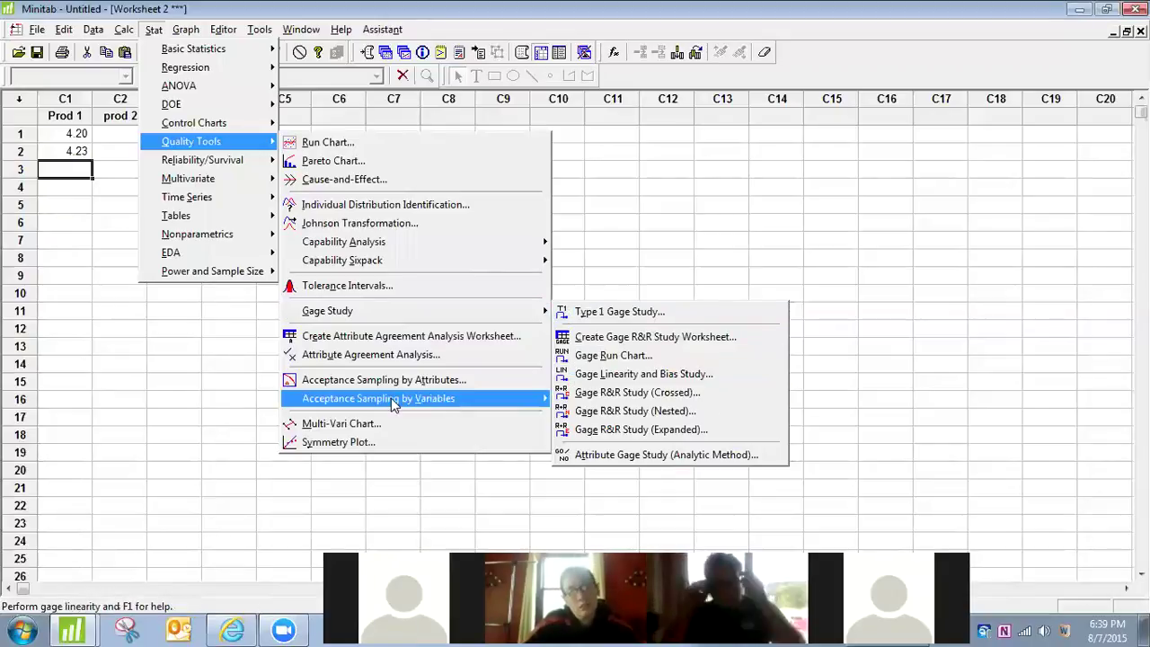
pyautogui.click(135, 380)
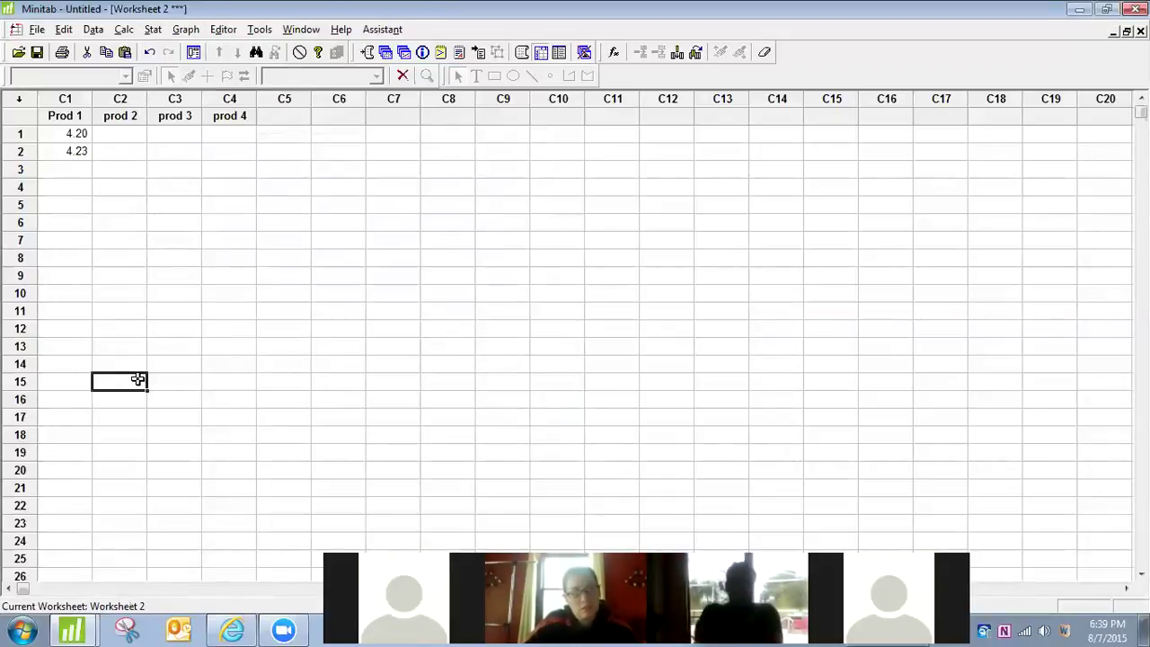